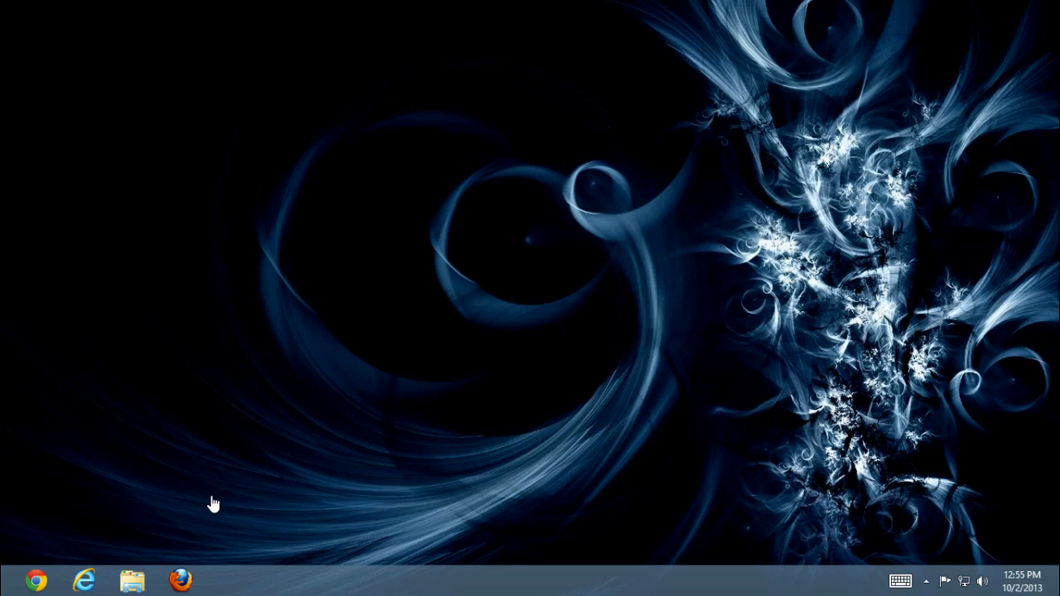
- Open Computer Management for this computer and show Disk Management
key("super")
type("cm")
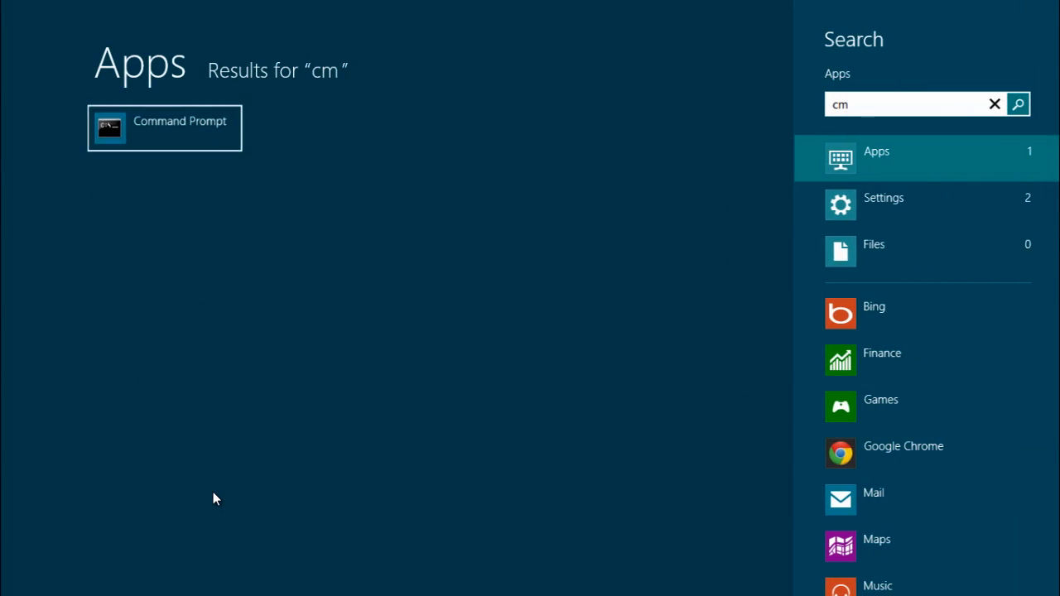
key("BackSpace")
type("ompu")
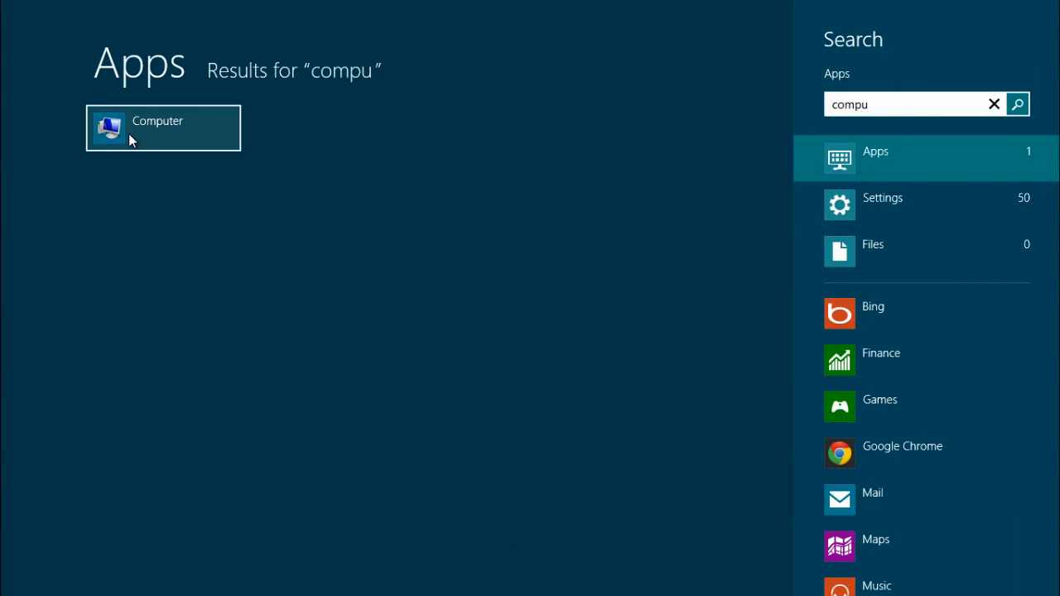
right_click(130, 136)
left_click(129, 547)
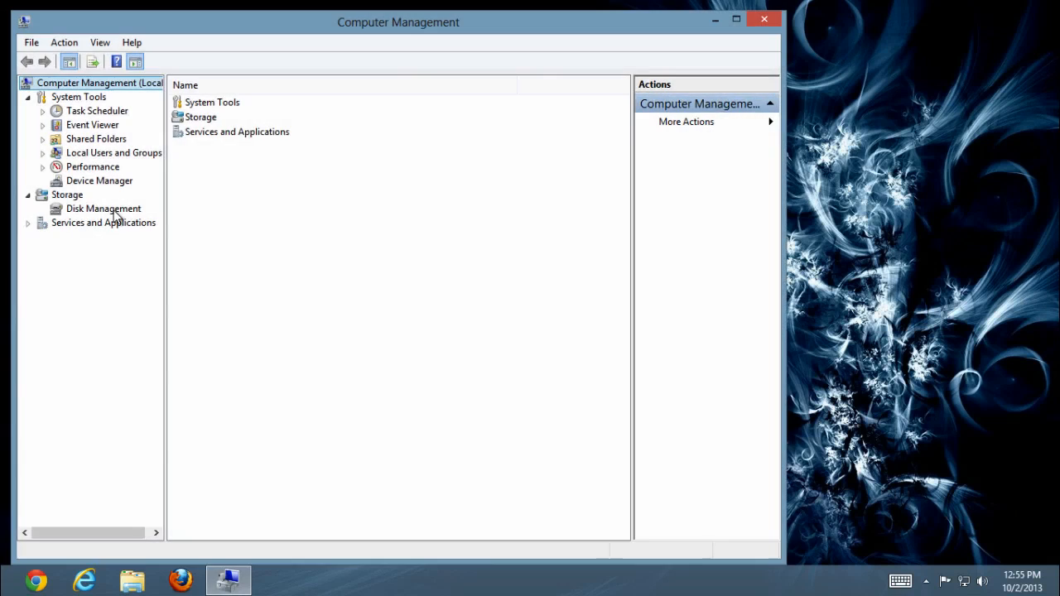
left_click(116, 211)
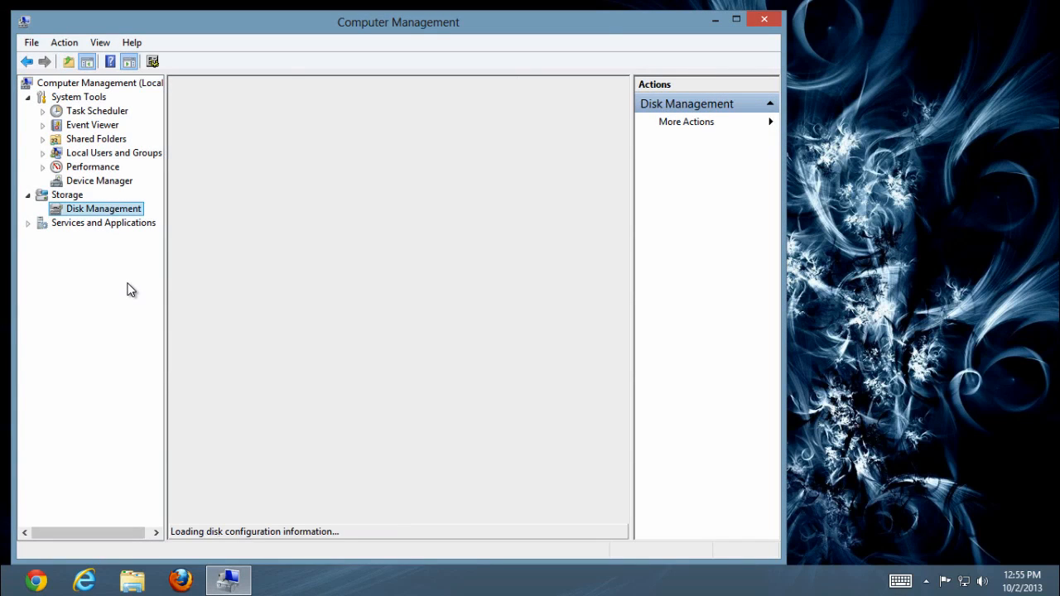
- Start creating a virtual hard disk in Disk Management and set its location to c:\mynewvhd.vhd
right_click(86, 209)
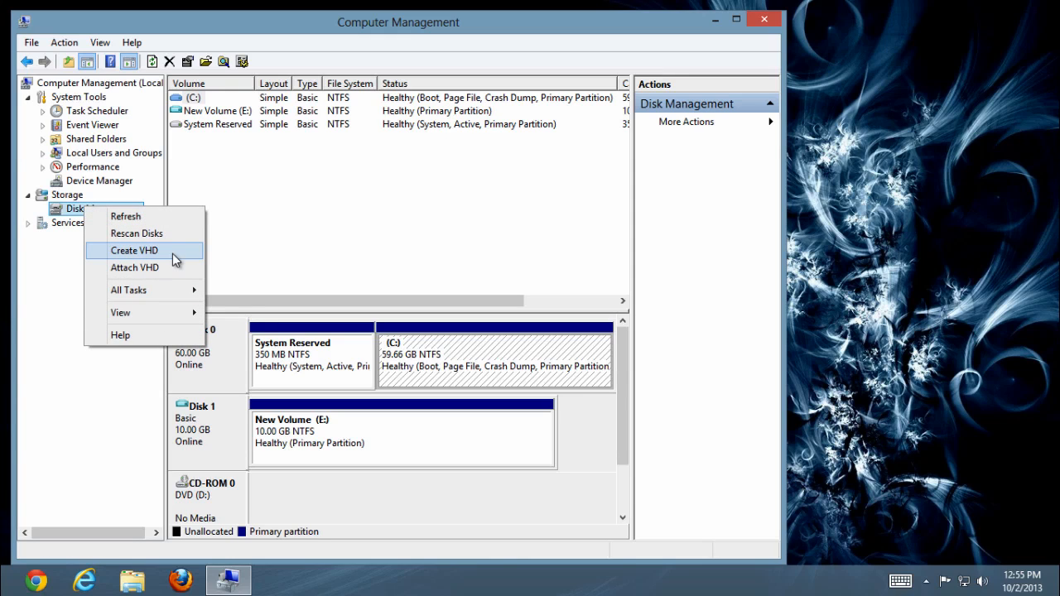
left_click(173, 253)
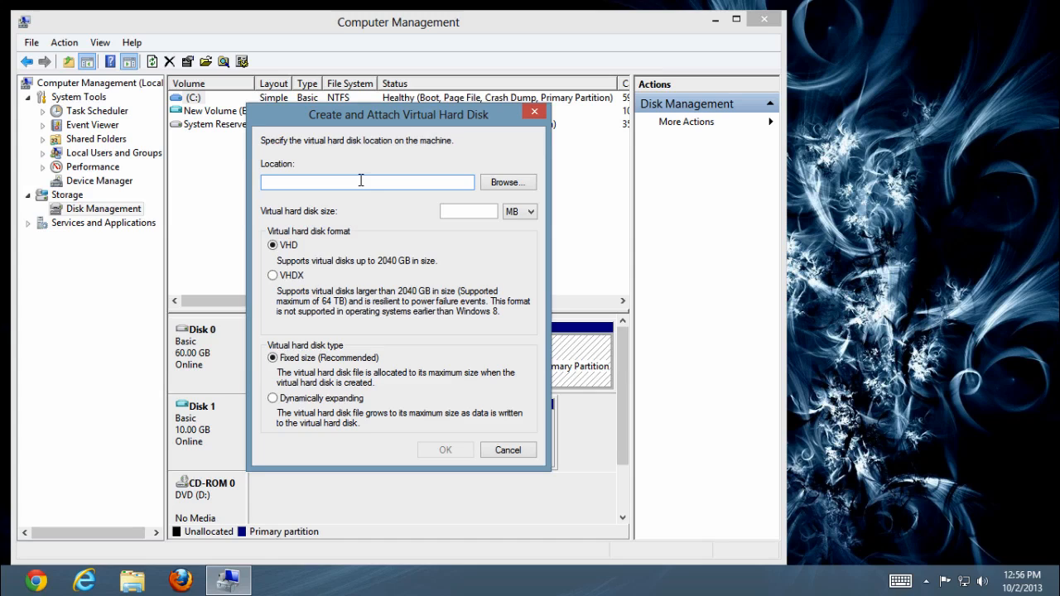
type("c:\\mynewvhd.vhd")
key("Tab")
key("Tab")
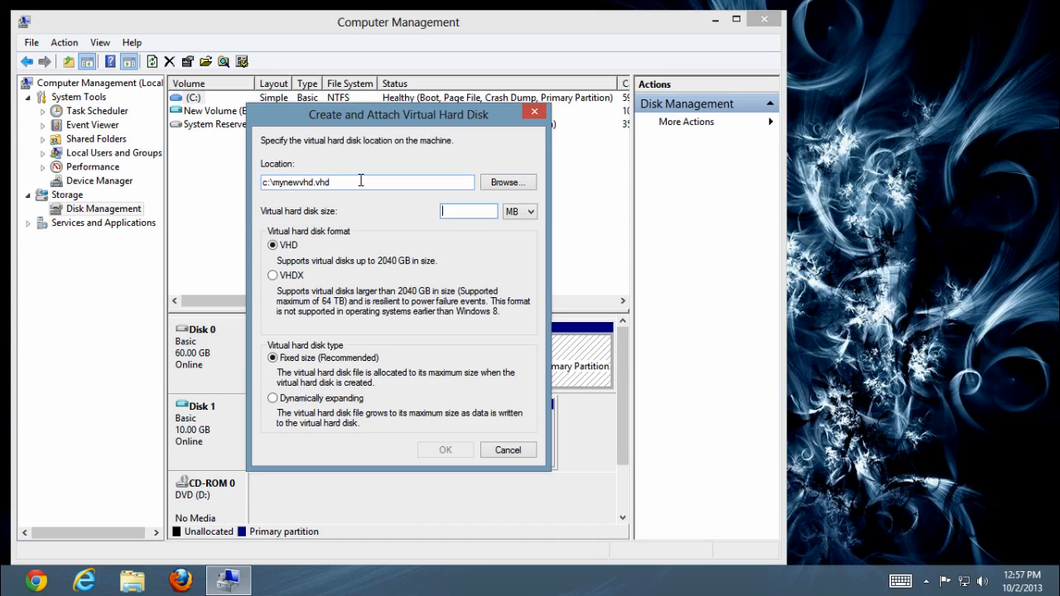
- Set the virtual hard disk size to 20 GB, choose the Dynamically expanding type, and create the disk
key("Tab")
key("Down")
key("shift+Tab")
type("20")
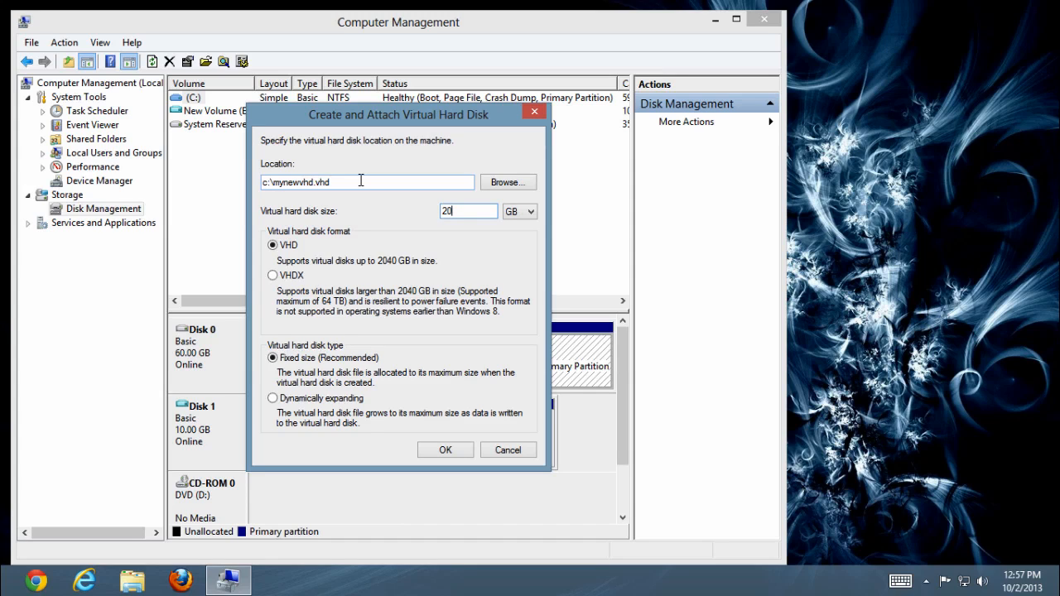
key("Tab")
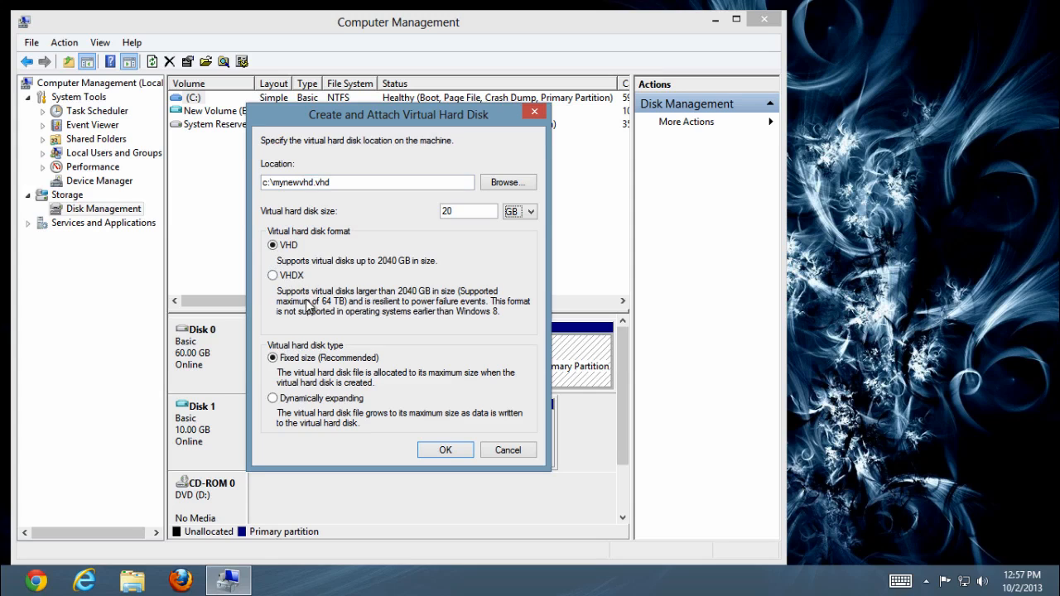
left_click(314, 403)
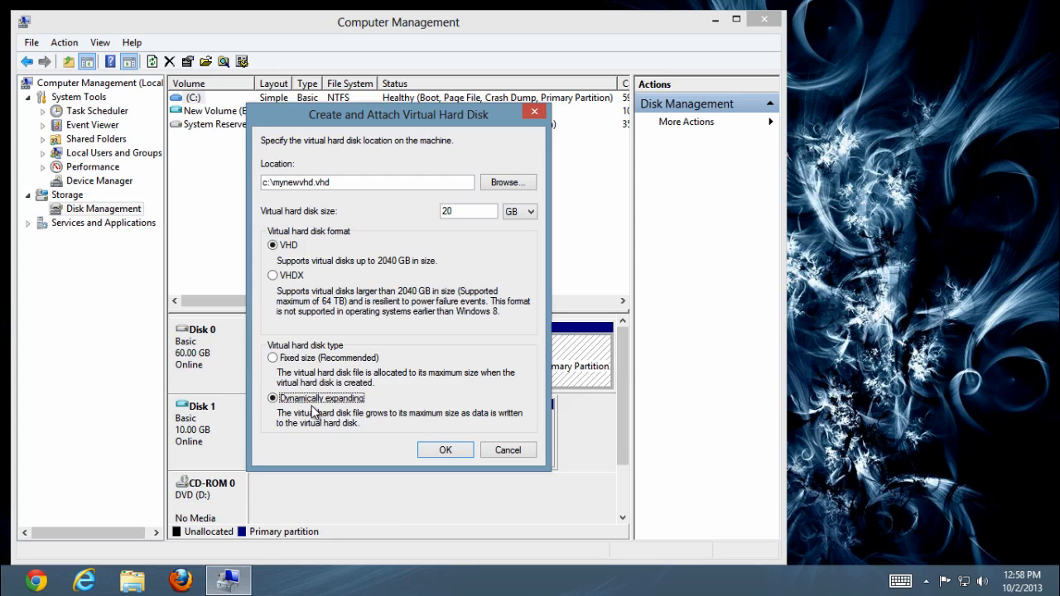
left_click(445, 450)
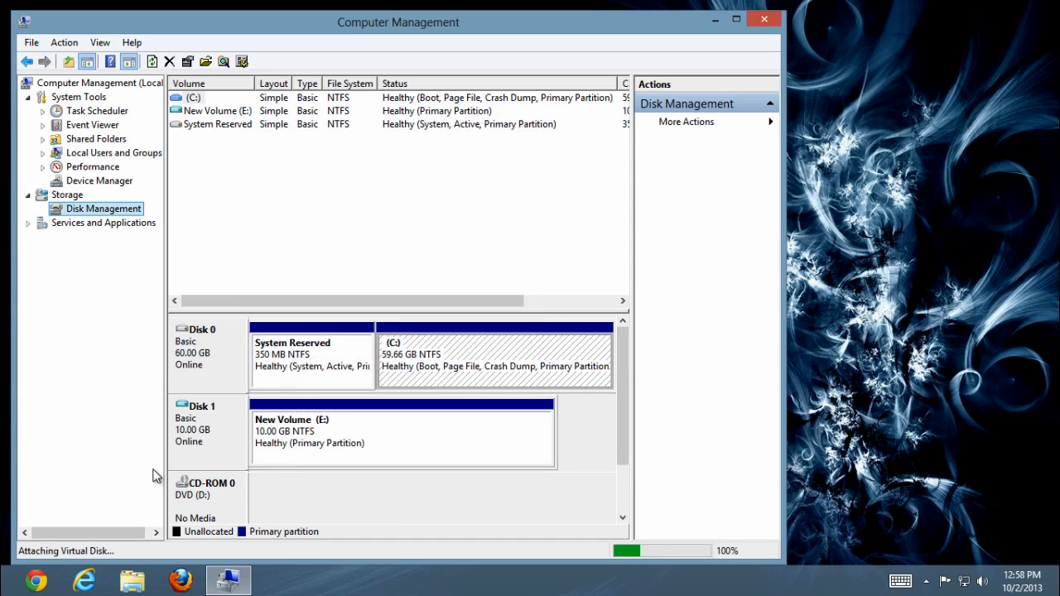
- Maximize the Computer Management window and initialize Disk 2 with the MBR (Master Boot Record) partition style
double_click(398, 43)
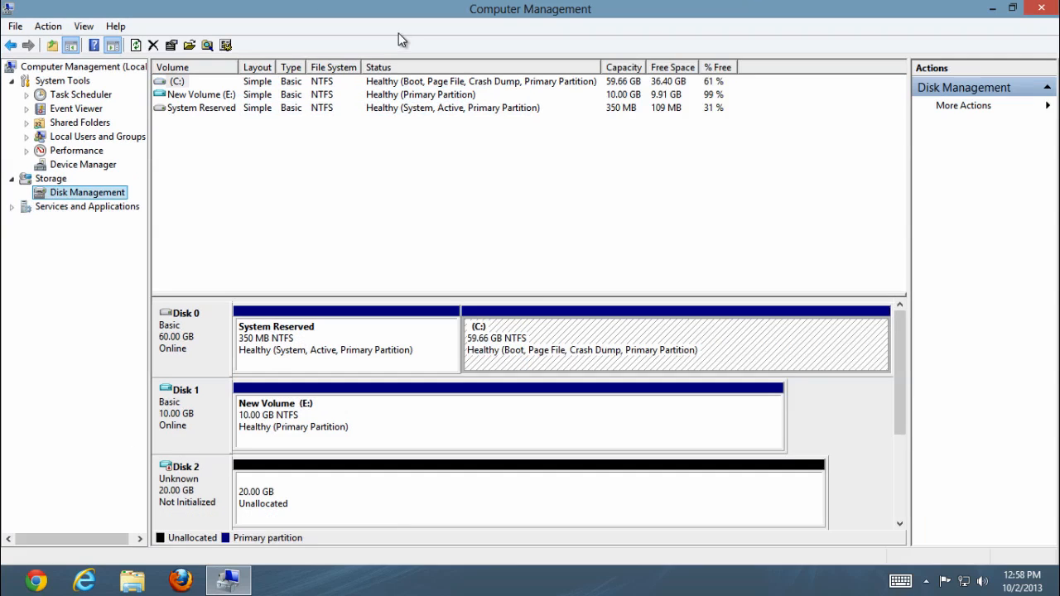
right_click(186, 489)
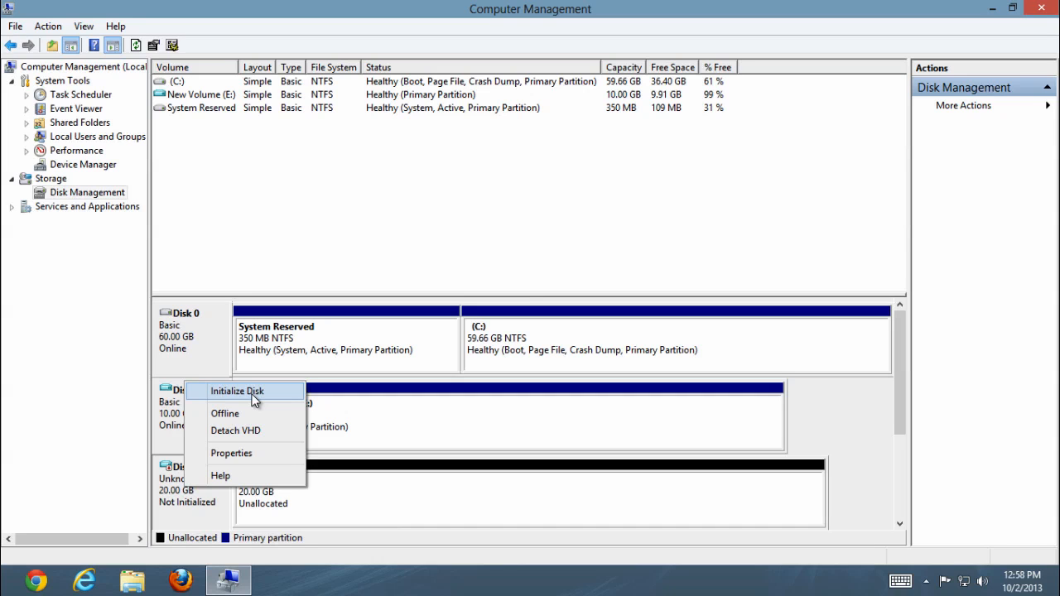
left_click(253, 392)
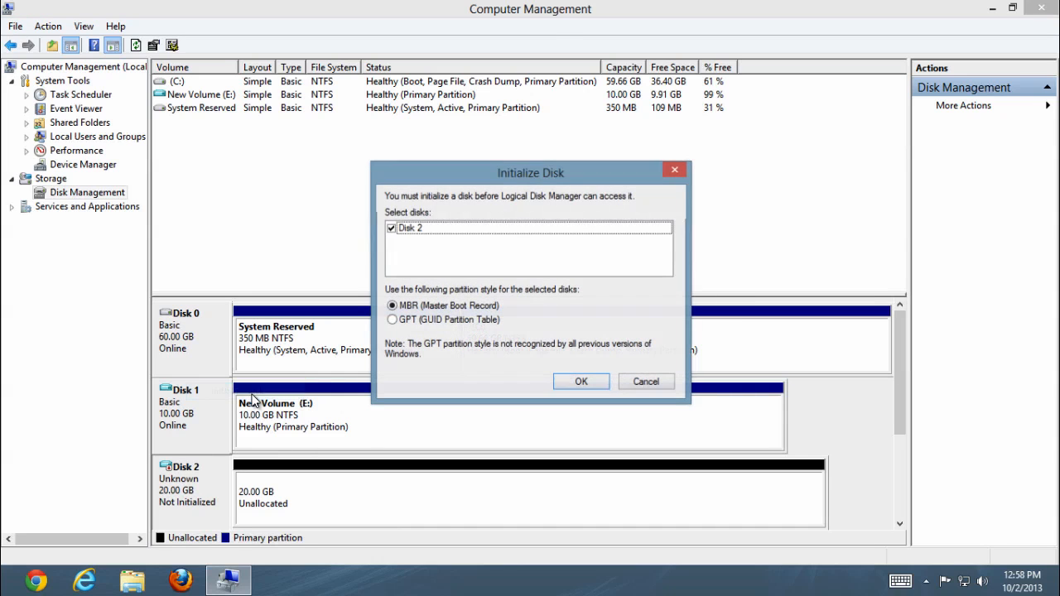
left_click(559, 381)
- Create a simple volume on Disk 2's unallocated space at the full 20477 MB, quick-formatted as NTFS, and dismiss the new-drive notification
right_click(339, 491)
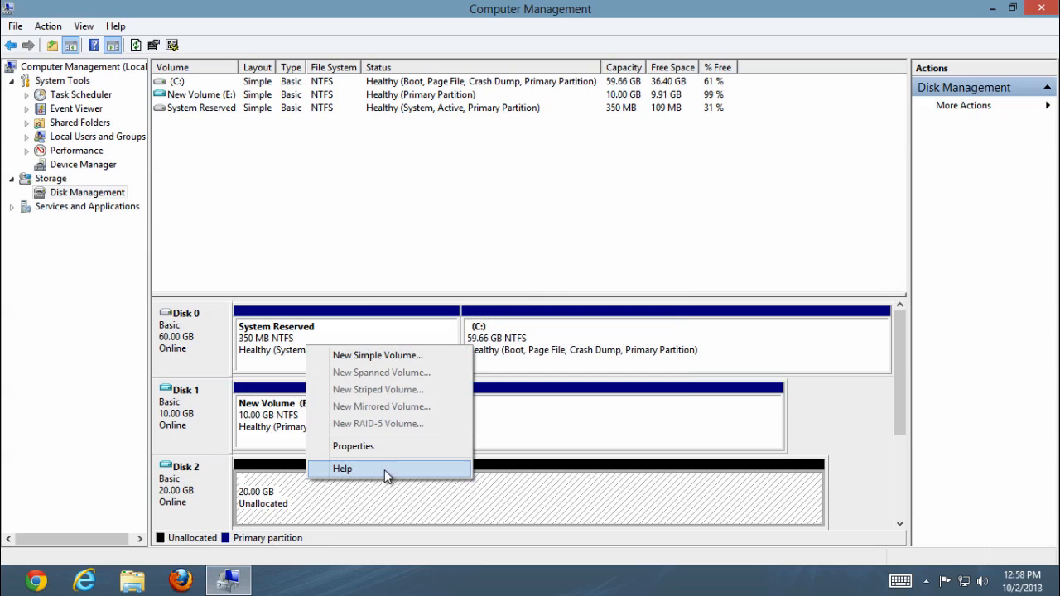
left_click(375, 360)
left_click(443, 365)
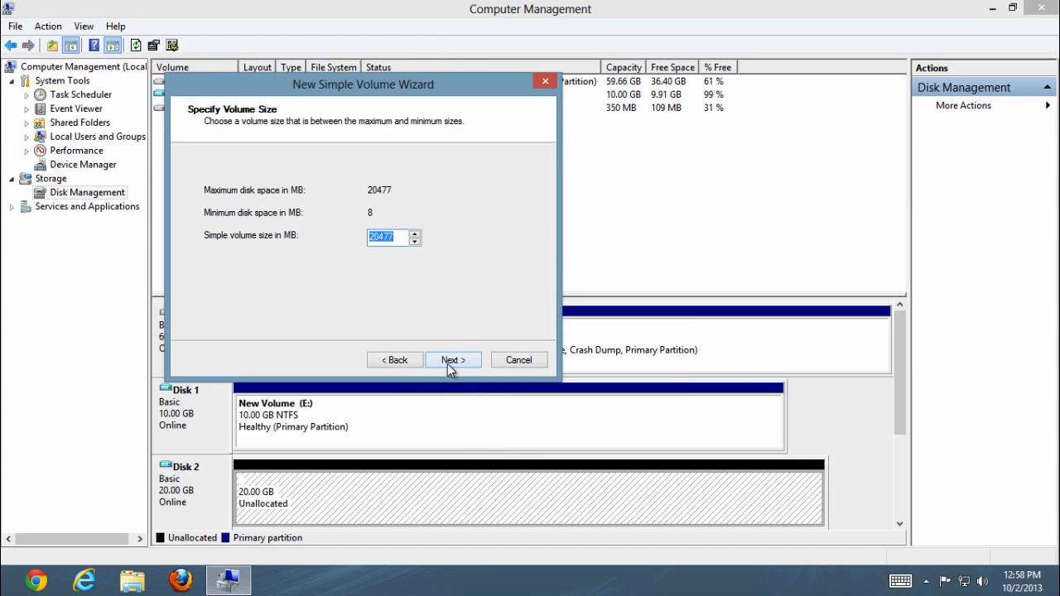
left_click(448, 362)
left_click(443, 359)
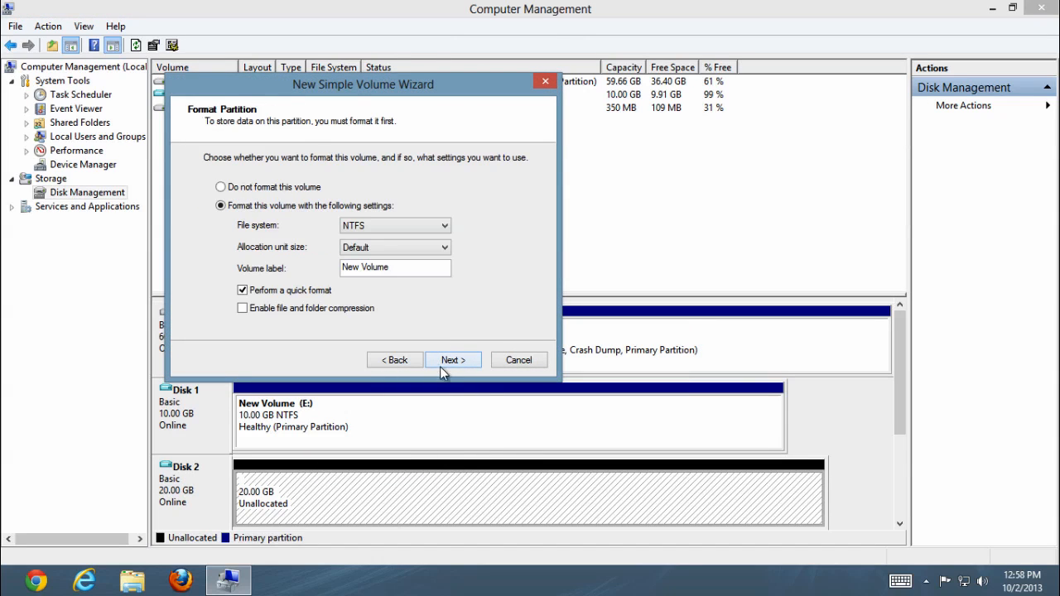
left_click(443, 362)
left_click(451, 361)
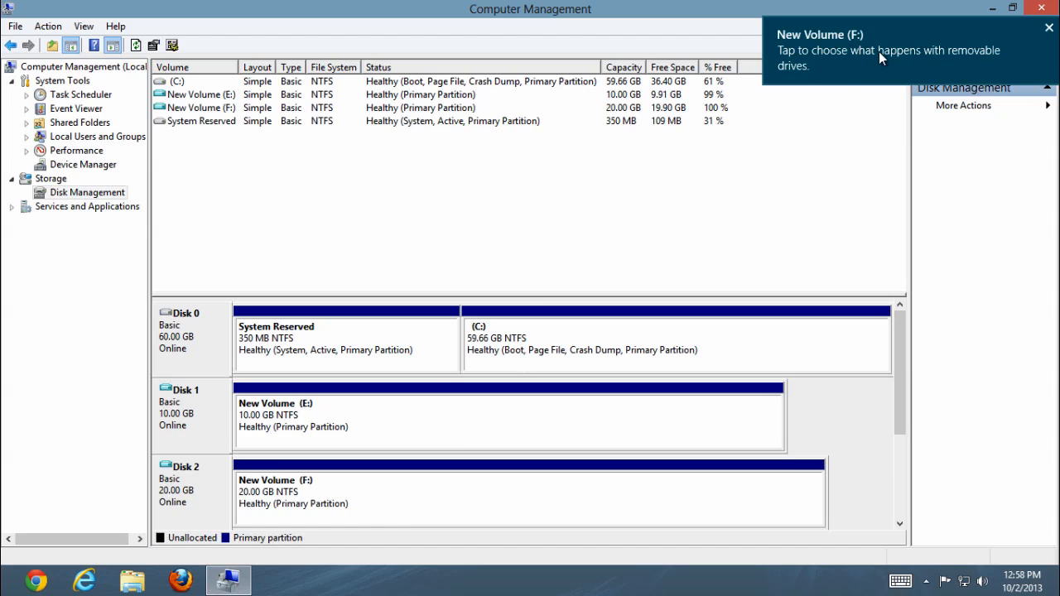
left_click(1048, 28)
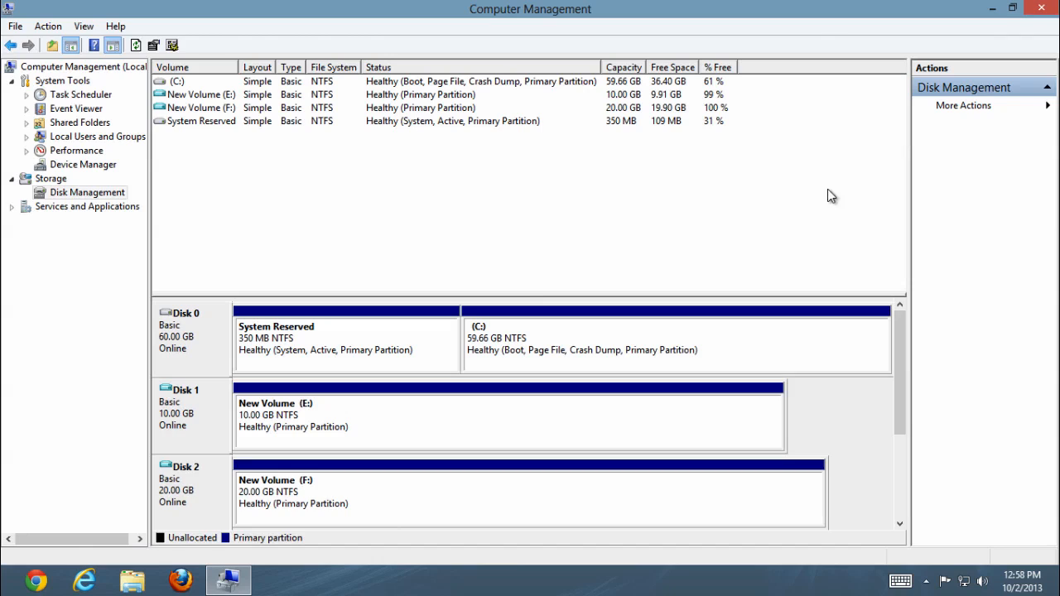
- Minimize Computer Management, open File Explorer, and examine the file size of mynewvhd.vhd on Local Disk (C:)
left_click(993, 8)
key("super+e")
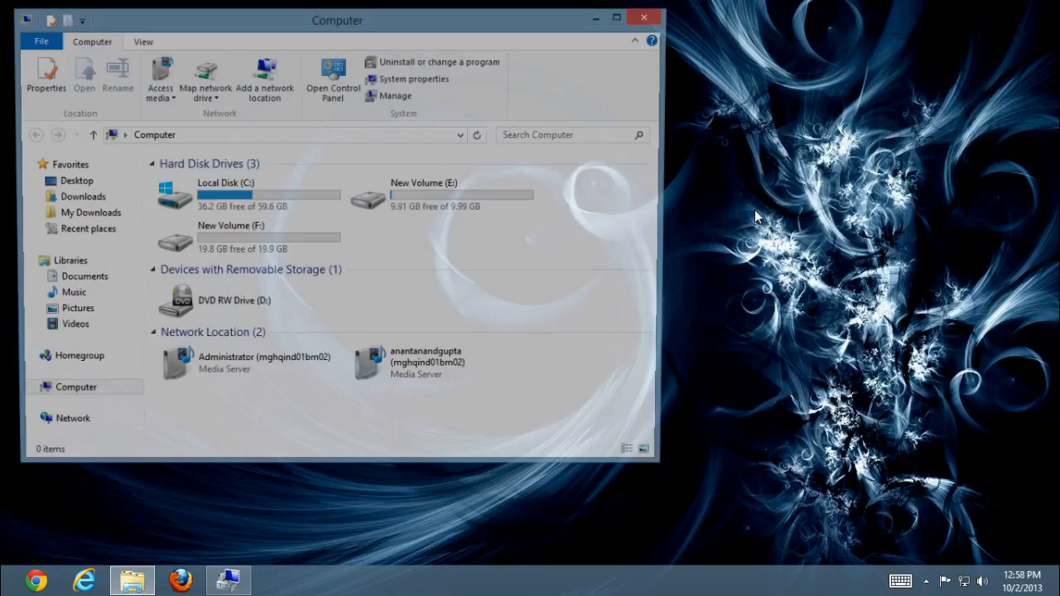
left_click(276, 250)
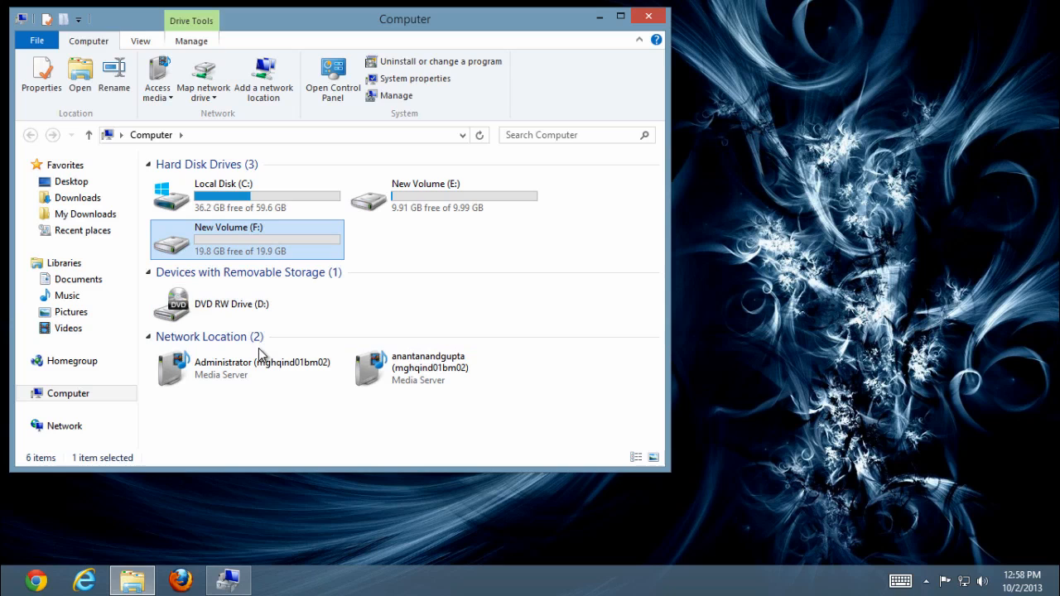
double_click(248, 202)
left_click(224, 361)
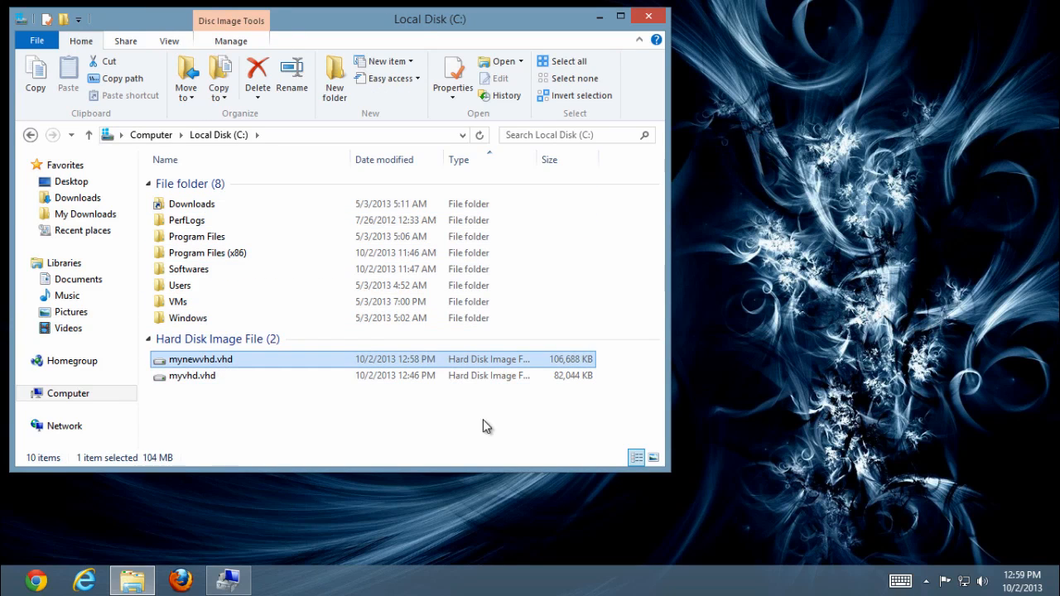
left_click(234, 430)
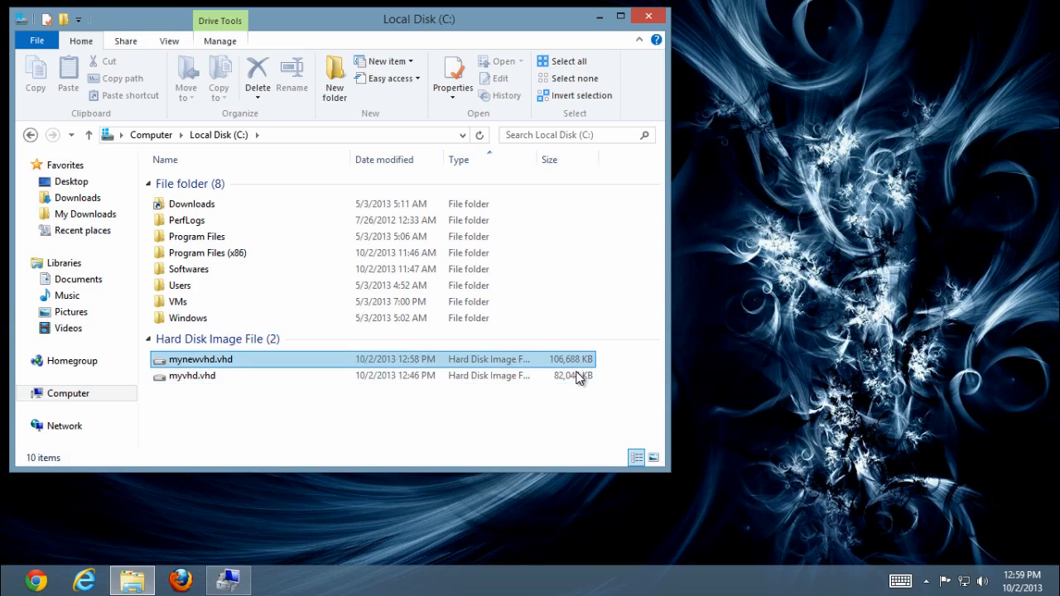
left_click(539, 419)
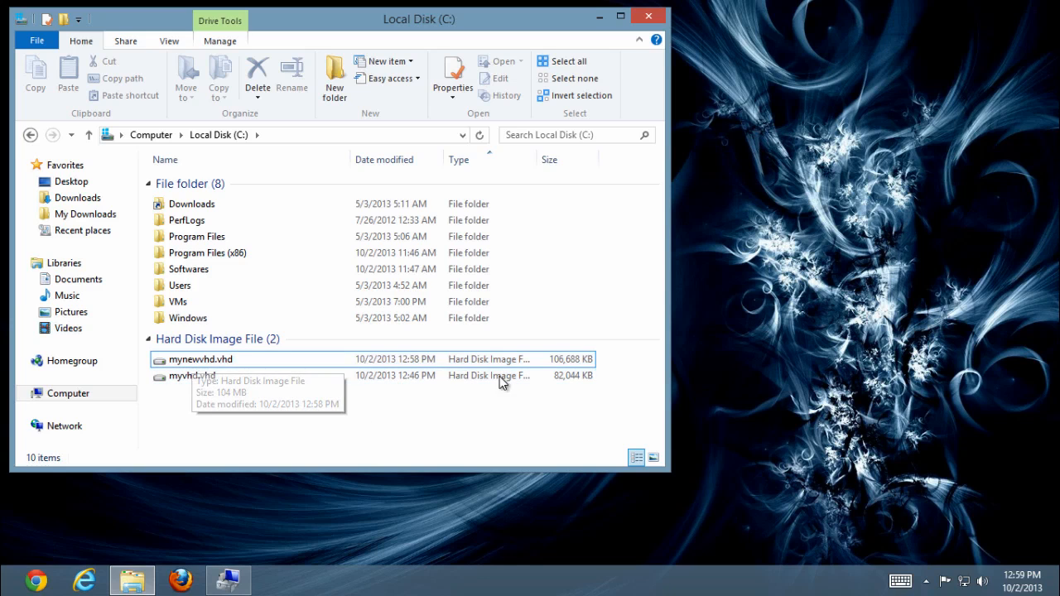
left_click(513, 360)
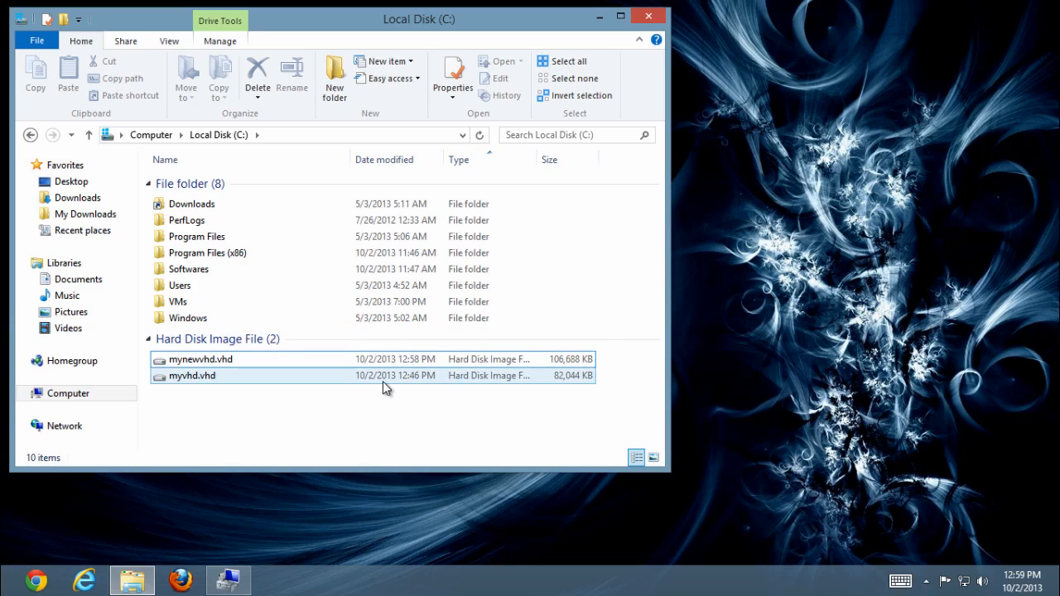
- Copy myvhd.vhd from Local Disk (C:) into New Volume (F:), and check the size of mynewvhd.vhd on C: again
left_click(193, 382)
key("ctrl+c")
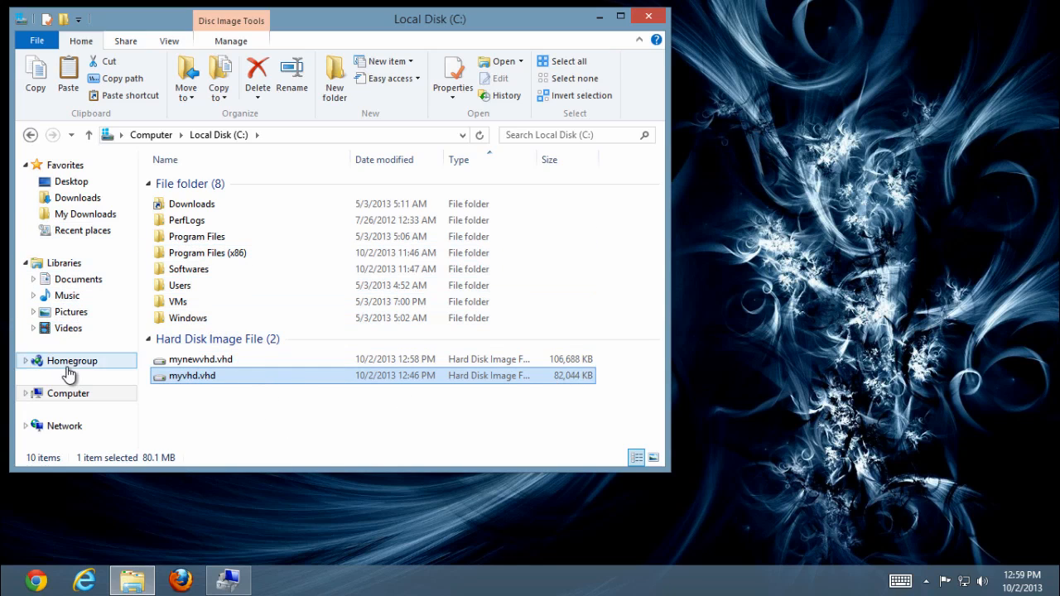
left_click(73, 394)
left_click(313, 240)
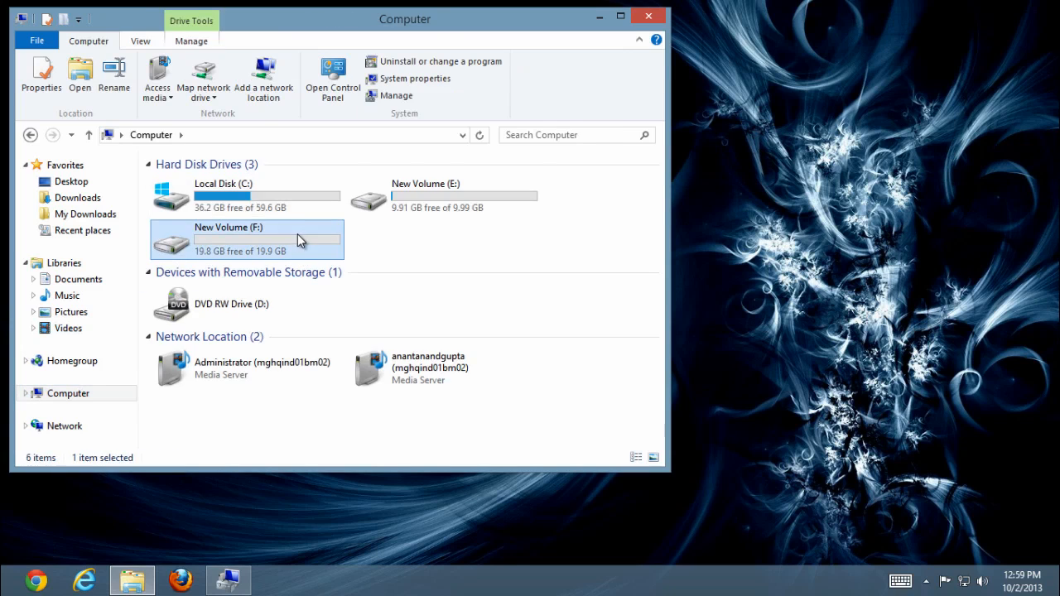
double_click(312, 239)
key("ctrl+v")
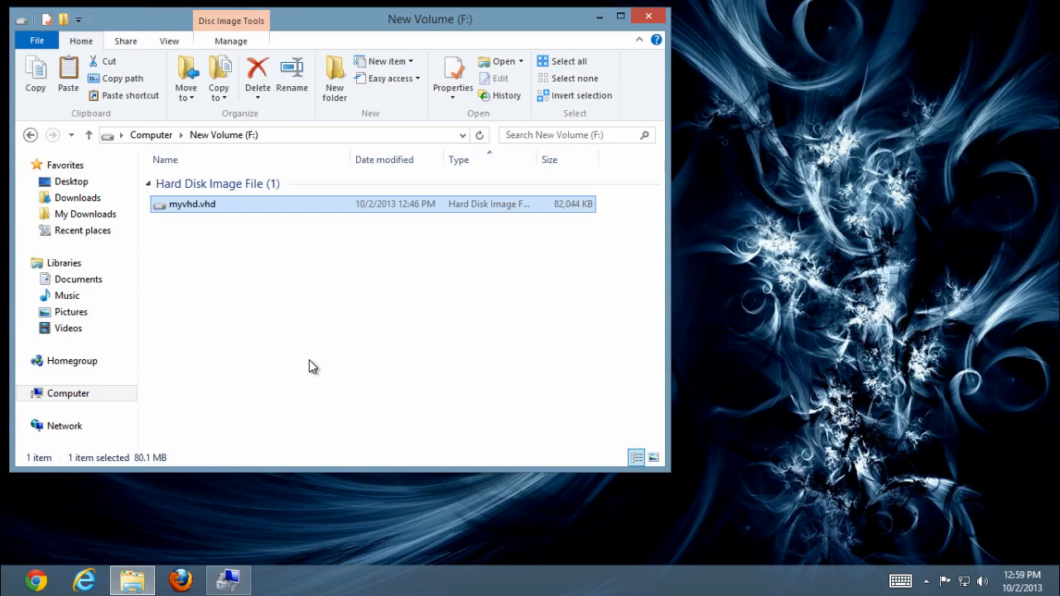
key("BackSpace")
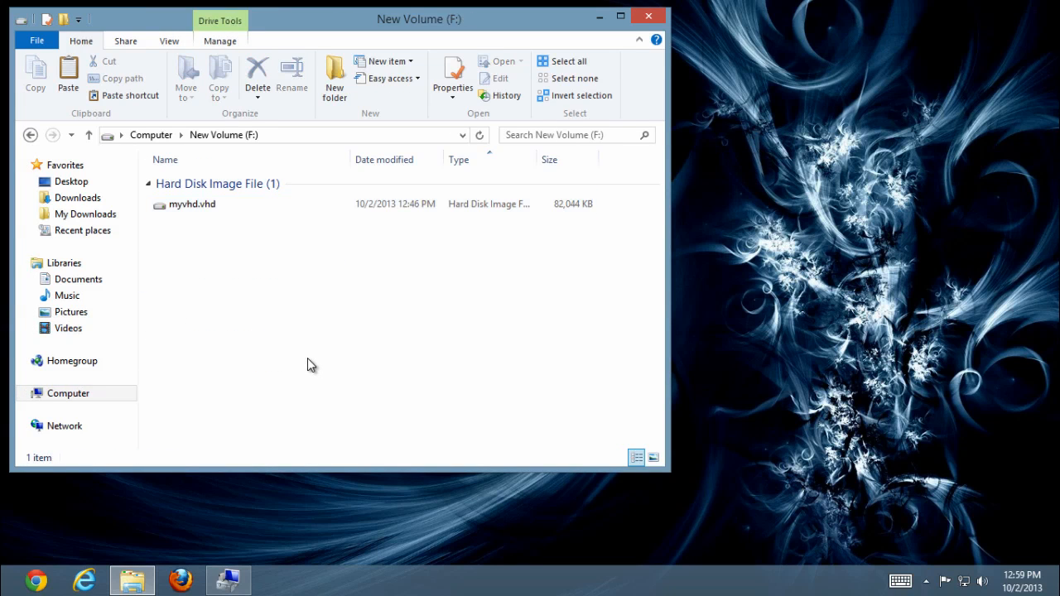
double_click(284, 201)
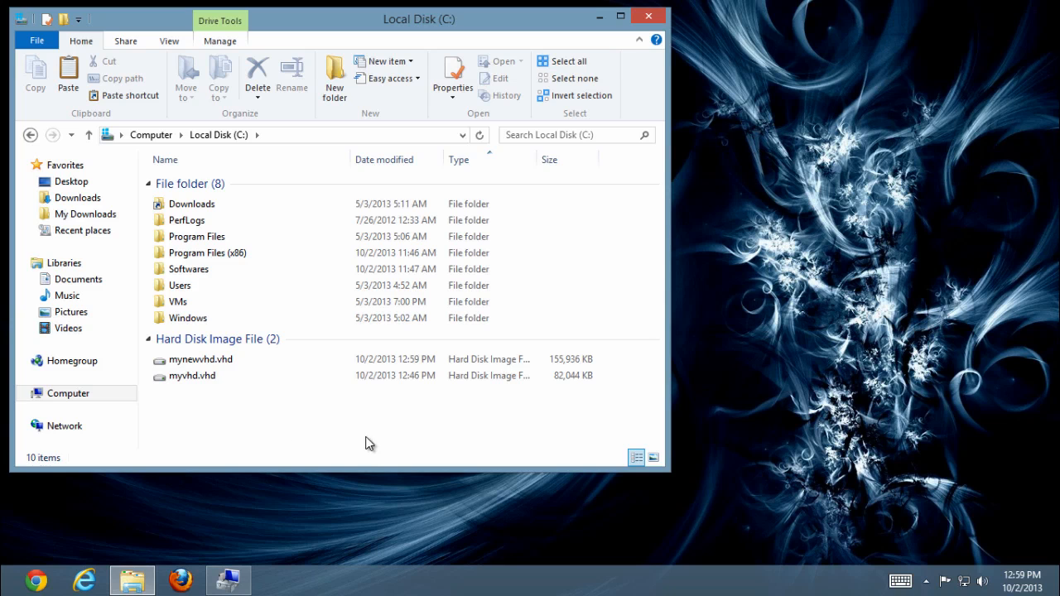
- Switch back to Computer Management, start creating another virtual hard disk, and set its location to c:\mynewfixed.vhd
left_click(242, 575)
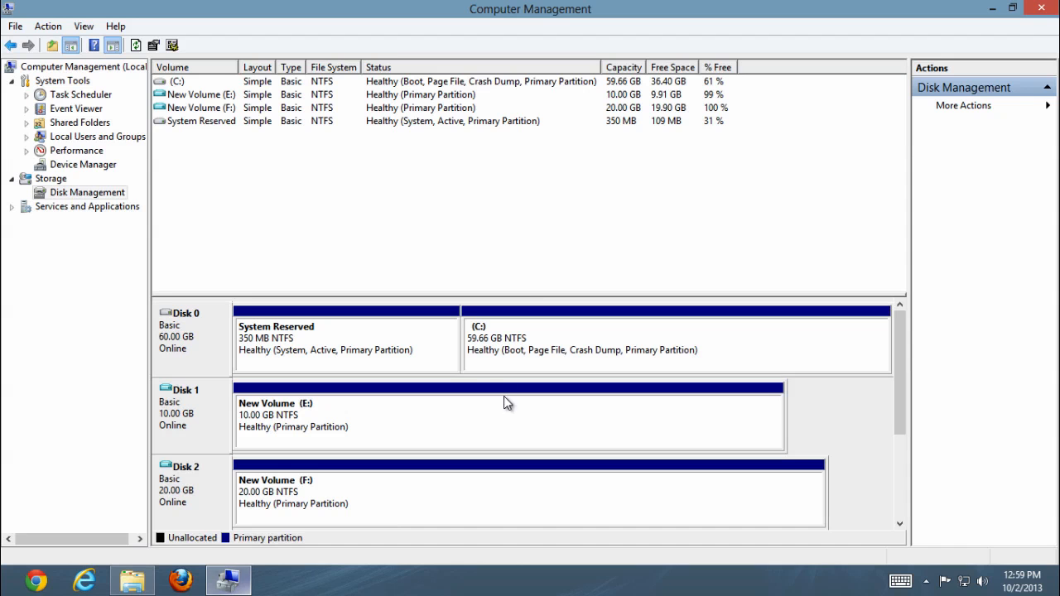
left_click(93, 215)
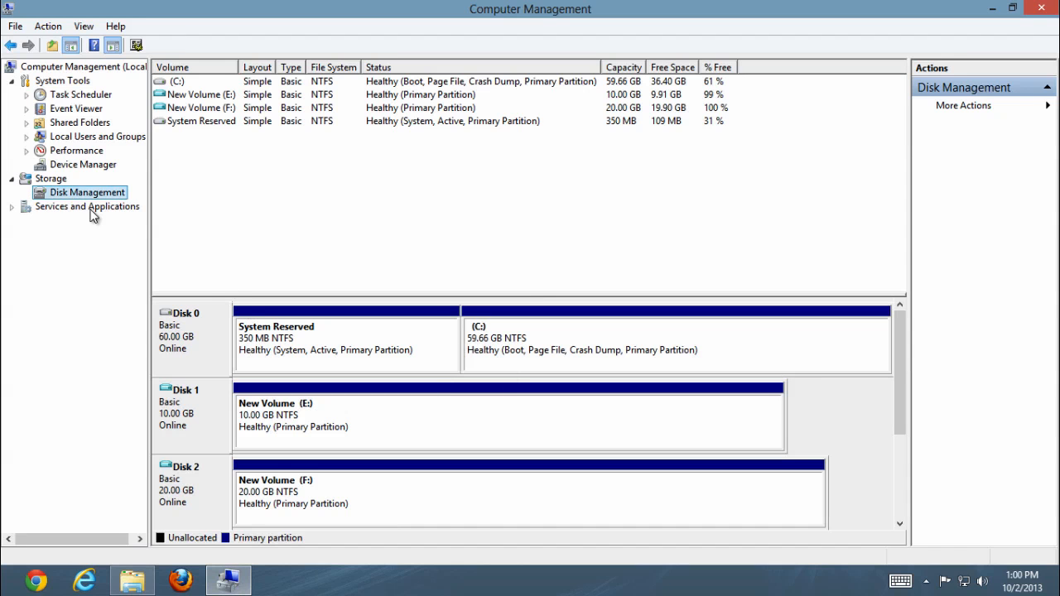
right_click(81, 192)
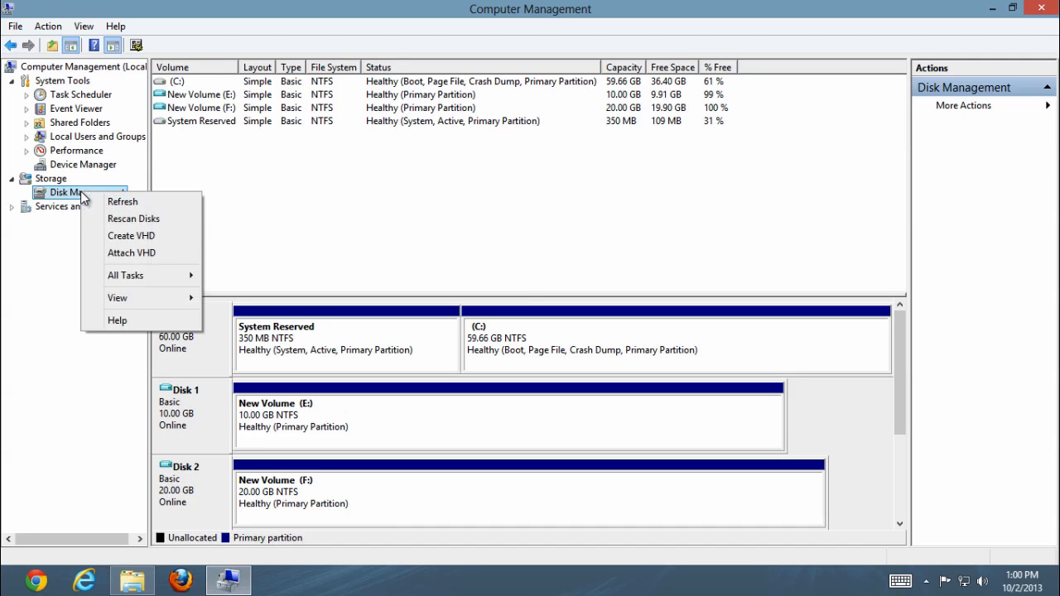
left_click(161, 238)
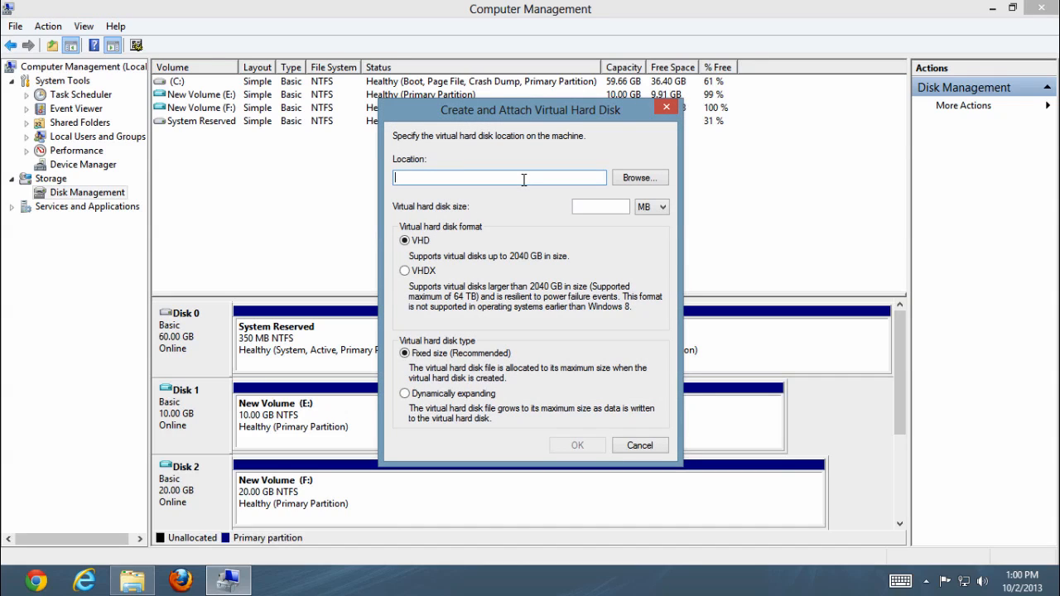
type("m")
key("BackSpace")
type("c:\\mynew f")
key("BackSpace")
key("BackSpace")
key("BackSpace")
key("BackSpace")
type("wfixed.vhd")
key("Tab")
key("Tab")
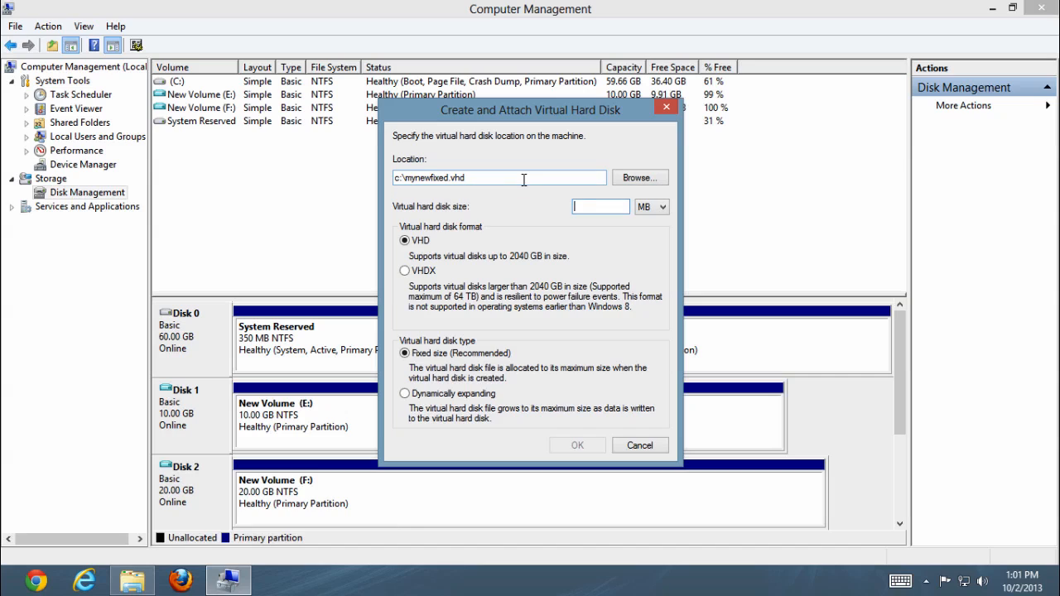
- Create the virtual hard disk with a size of 1 GB, the VHD format and the fixed size type
type("1")
key("Tab")
key("Down")
key("Tab")
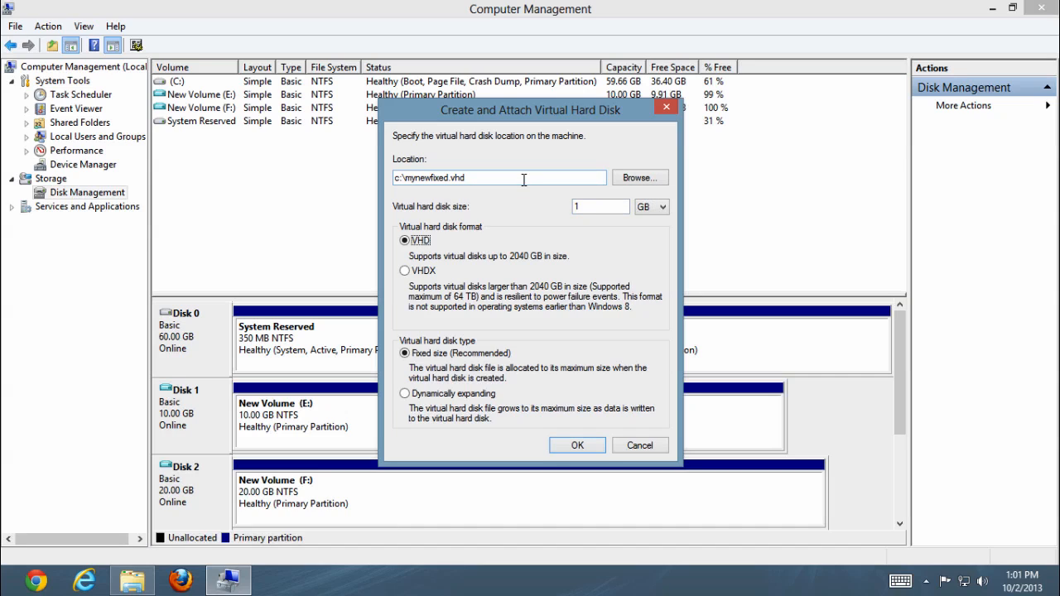
key("Tab")
key("Tab")
left_click(445, 357)
left_click(594, 447)
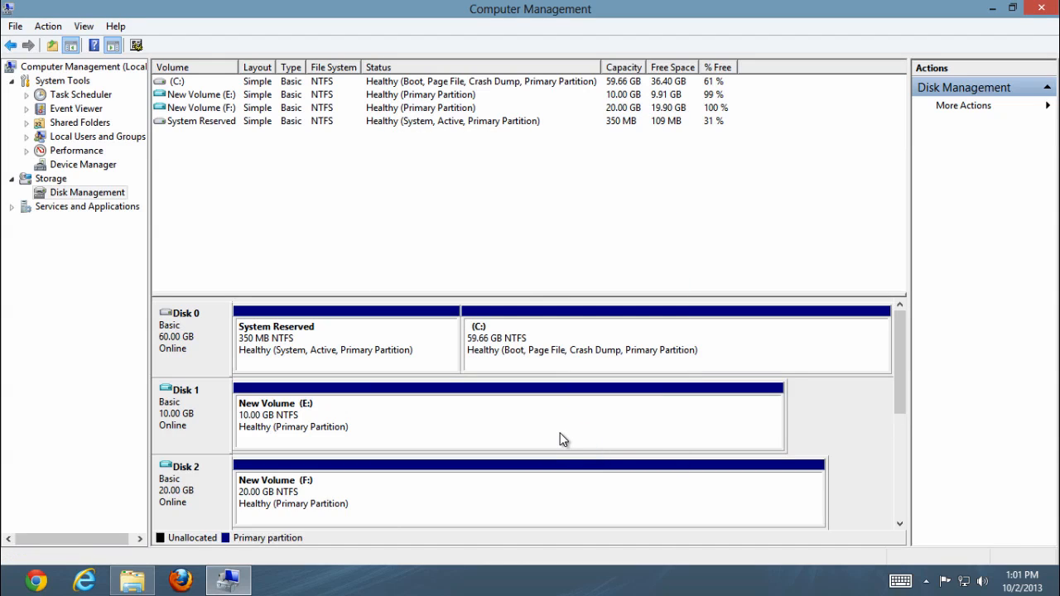
- Initialize the new, uninitialized Disk 3 with the default settings
left_click_drag(901, 395, 900, 469)
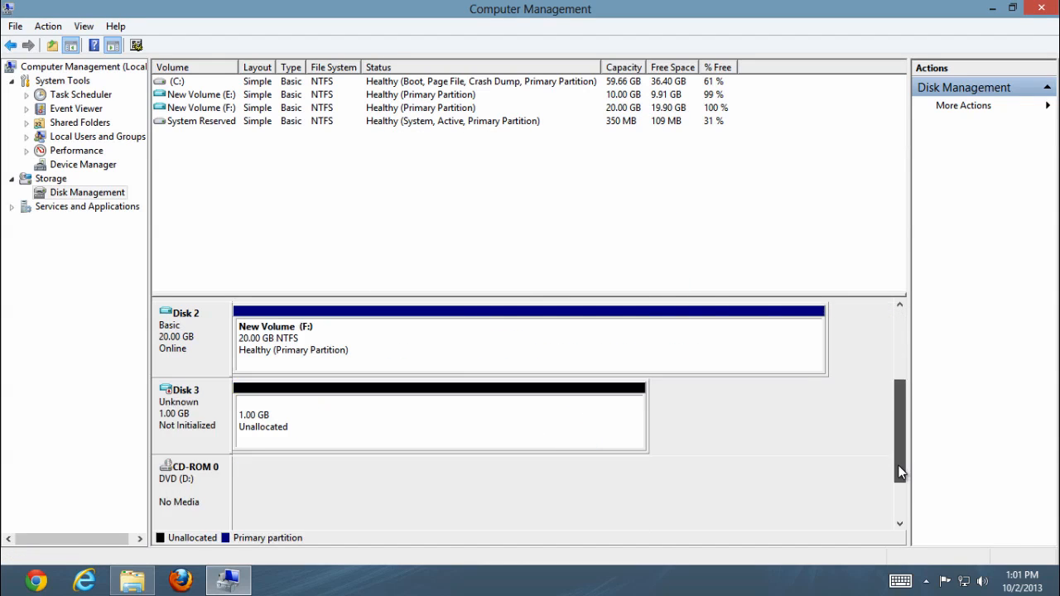
right_click(181, 416)
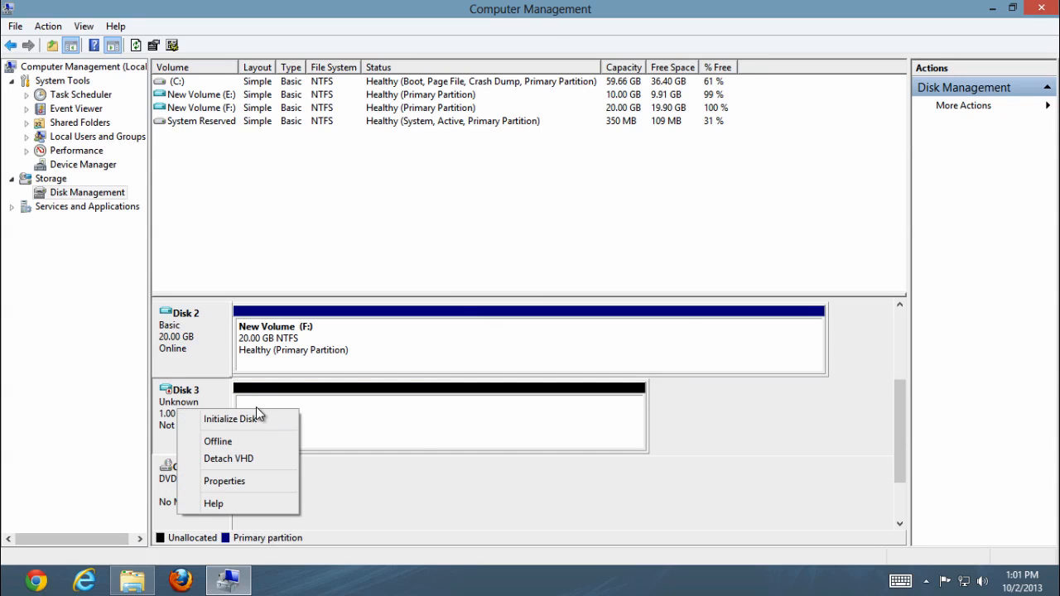
left_click(248, 418)
left_click(557, 384)
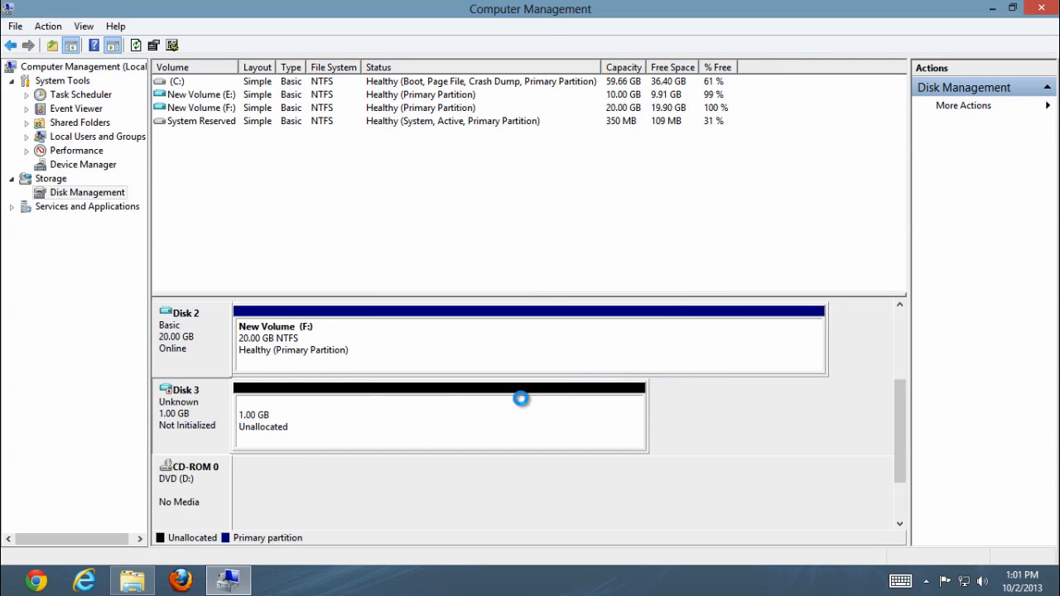
- Create a simple volume on Disk 3's unallocated space at the full 1021 MB, quick-formatted as NTFS, and dismiss the new-drive notification
right_click(338, 424)
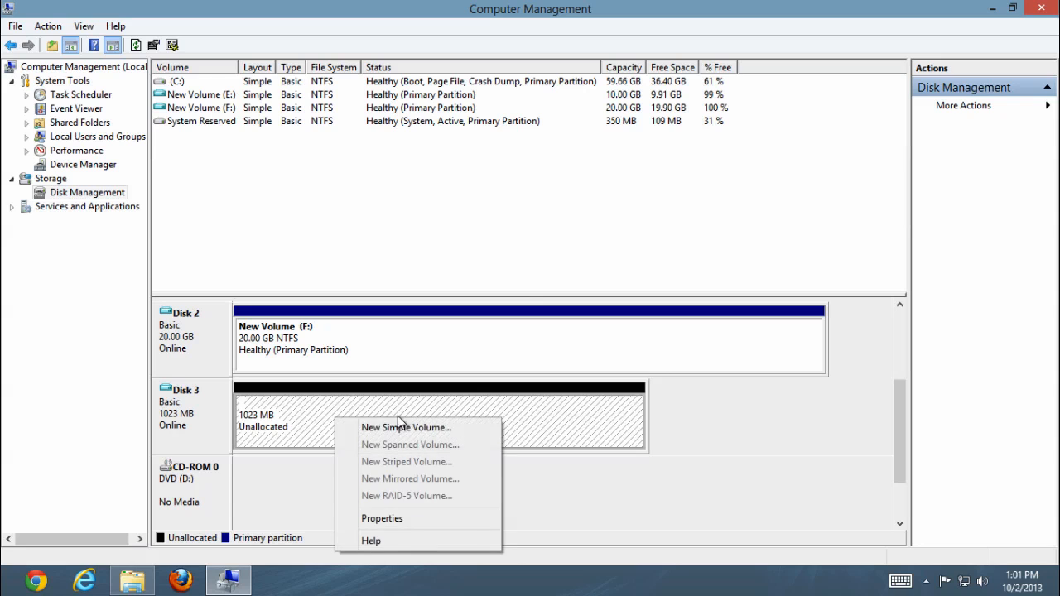
left_click(399, 434)
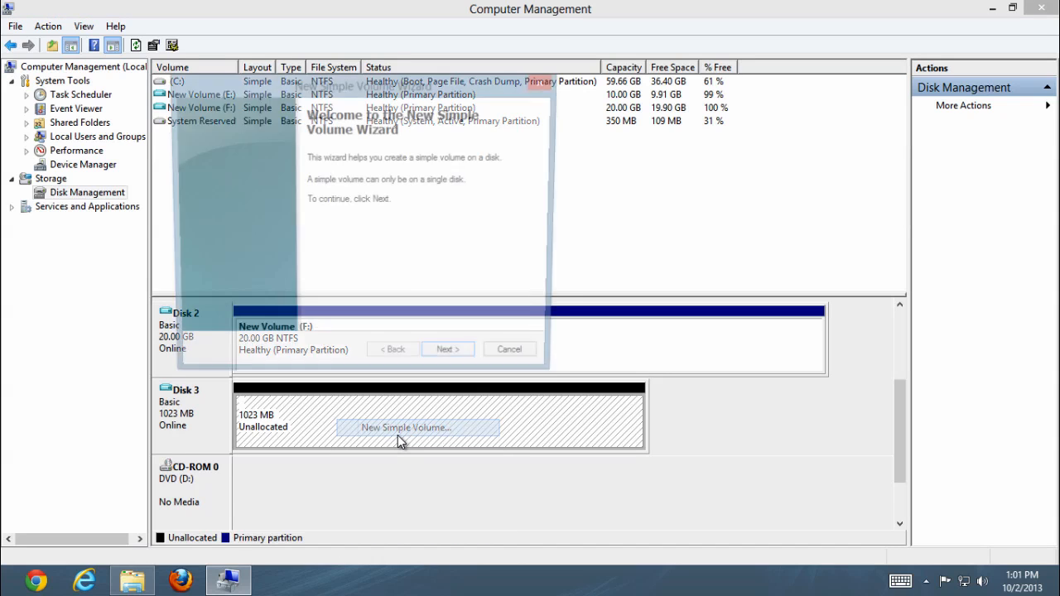
left_click(446, 365)
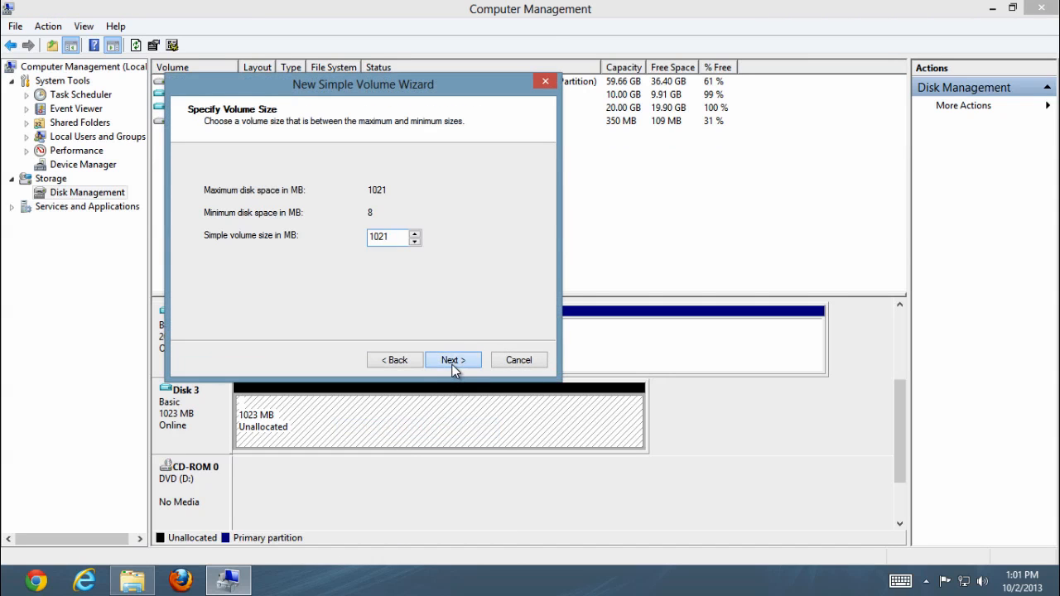
left_click(452, 365)
left_click(452, 366)
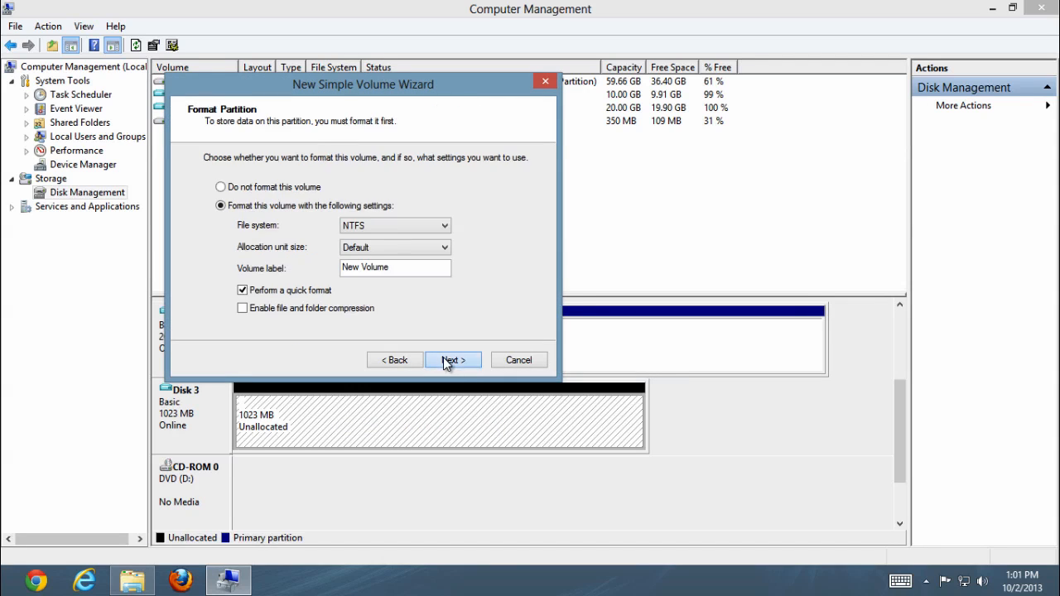
left_click(443, 359)
left_click(445, 360)
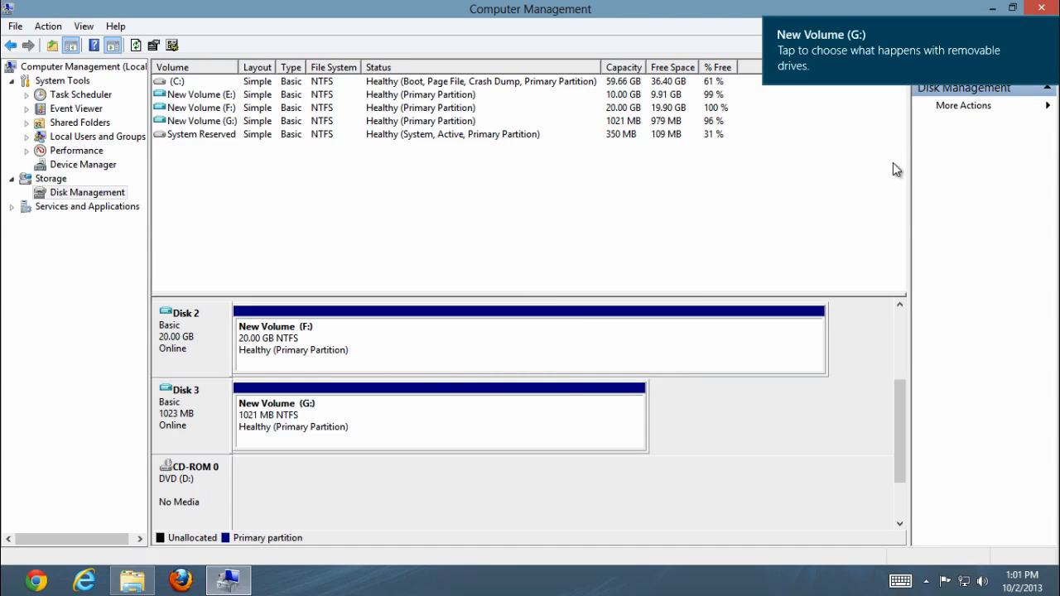
left_click(1049, 28)
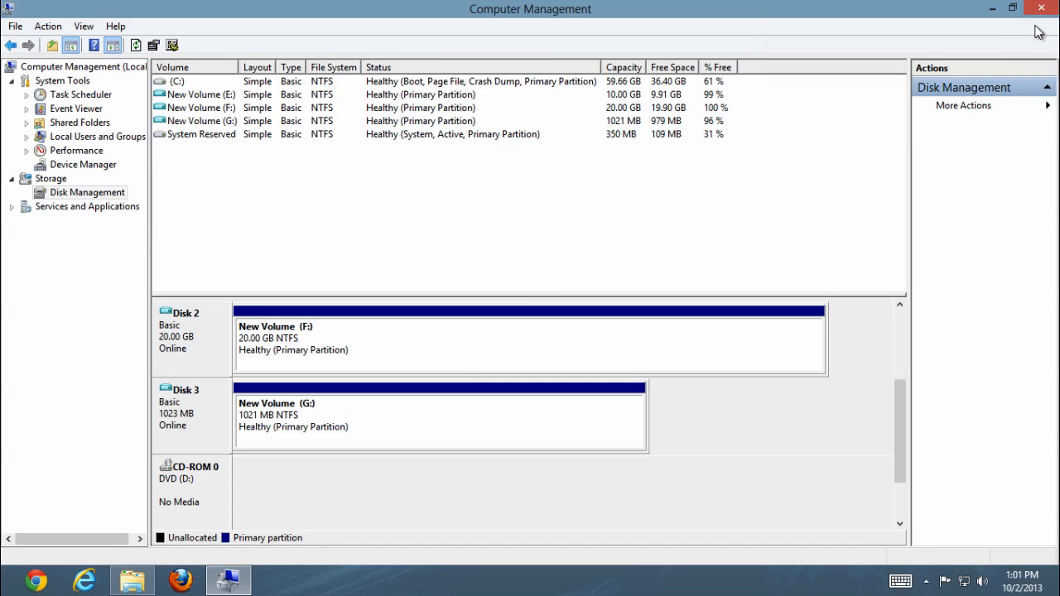
- Minimize Computer Management, look into New Volume (G:) in File Explorer, and examine the file size of mynewfixed.vhd on Local Disk (C:)
left_click(993, 15)
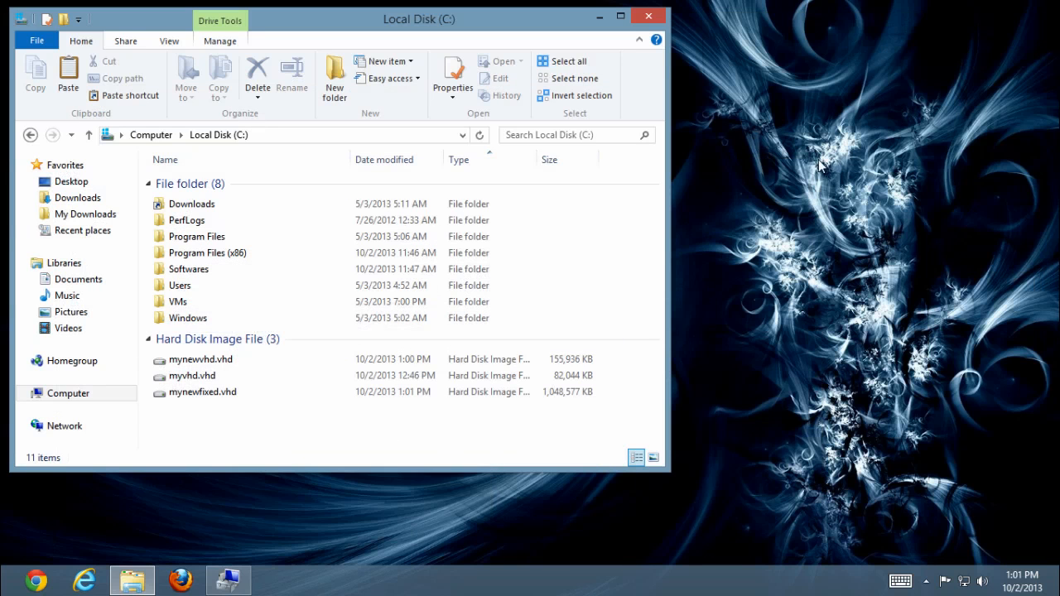
left_click(157, 137)
left_click(568, 224)
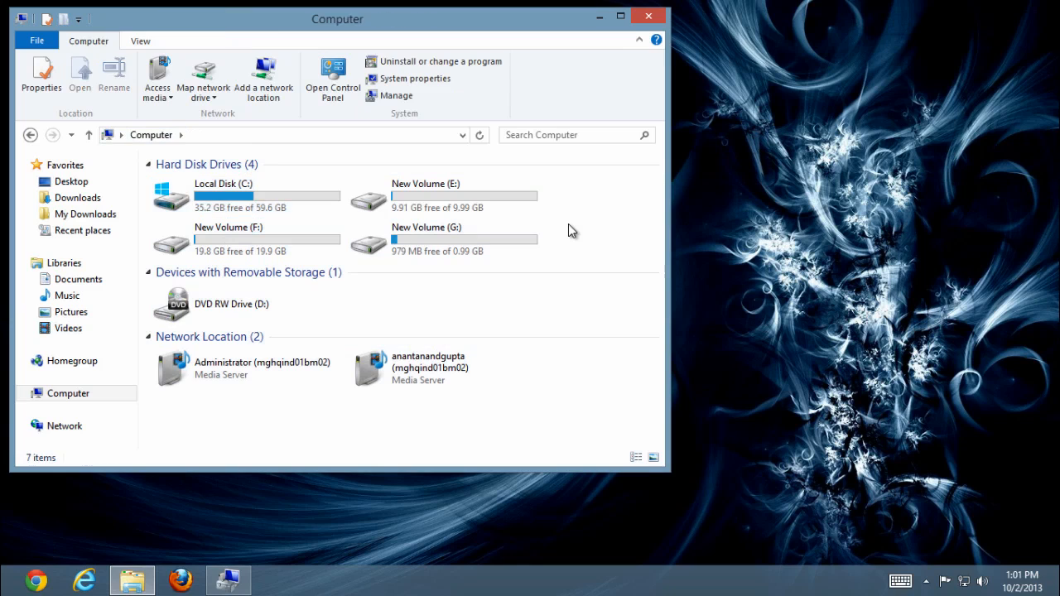
double_click(455, 249)
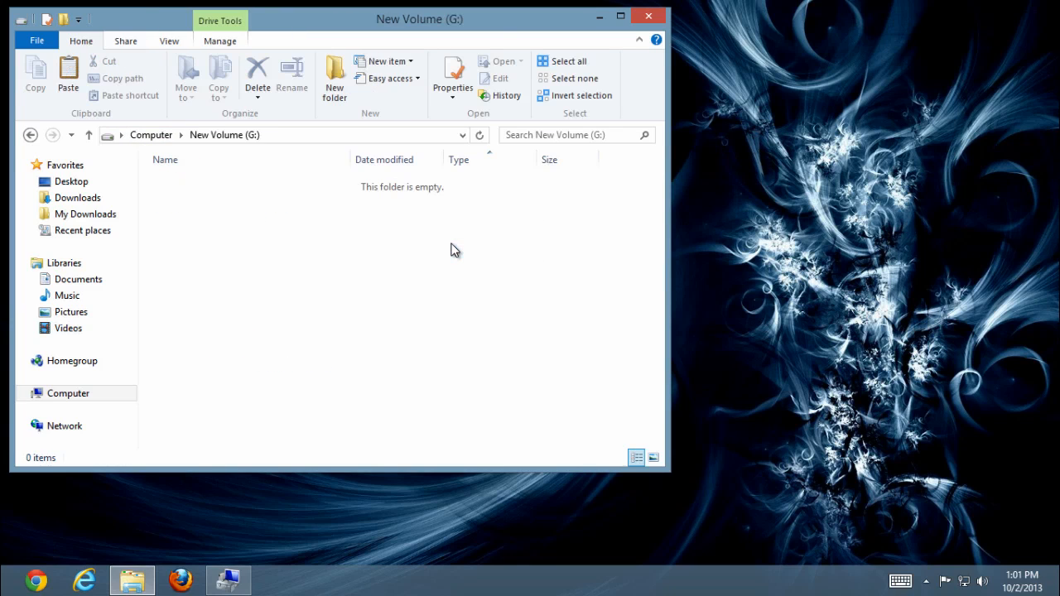
key("BackSpace")
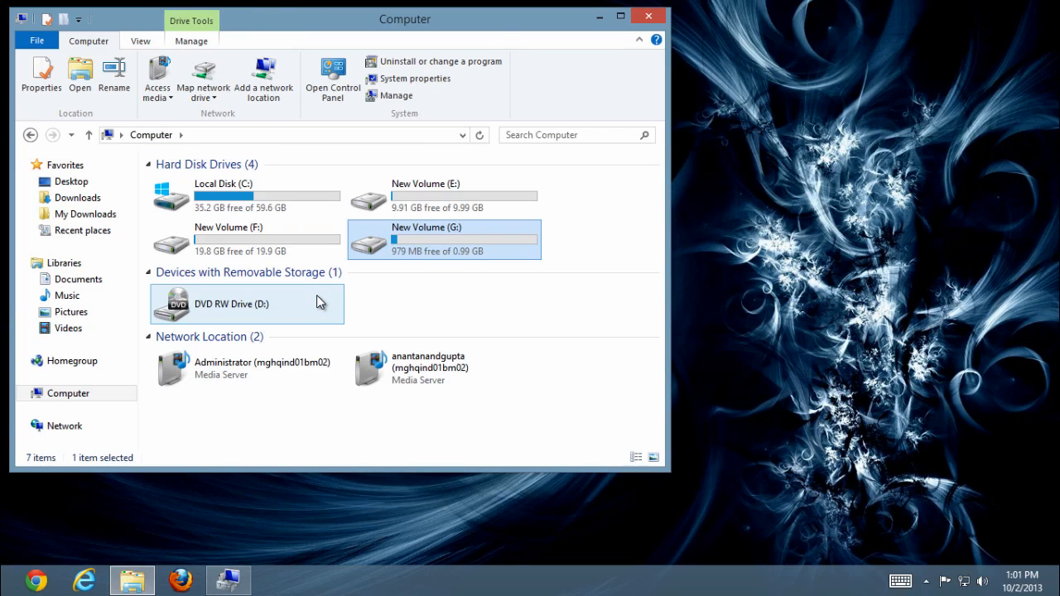
left_click(571, 247)
double_click(417, 247)
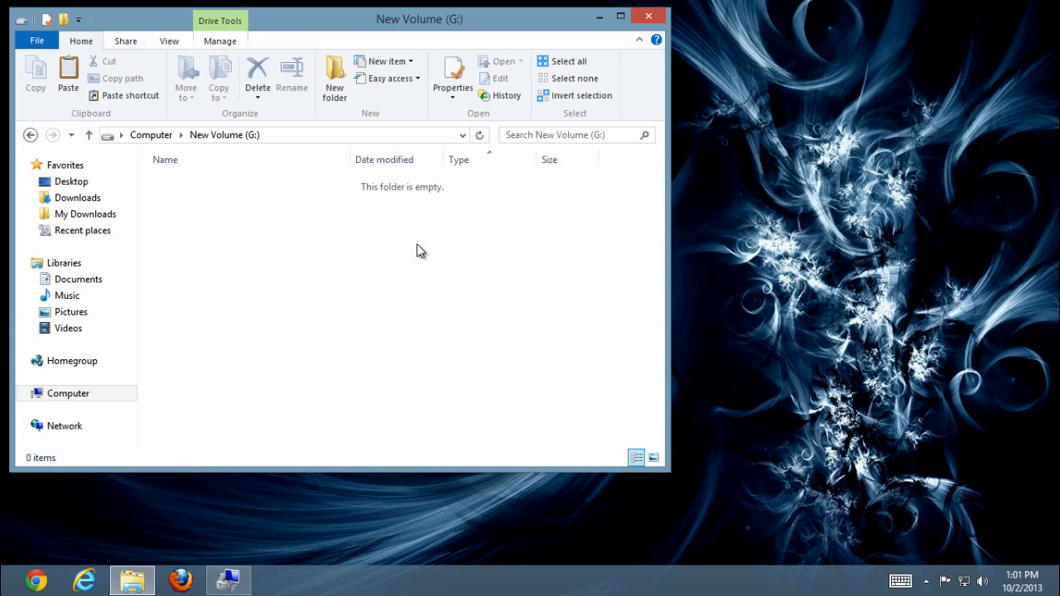
key("BackSpace")
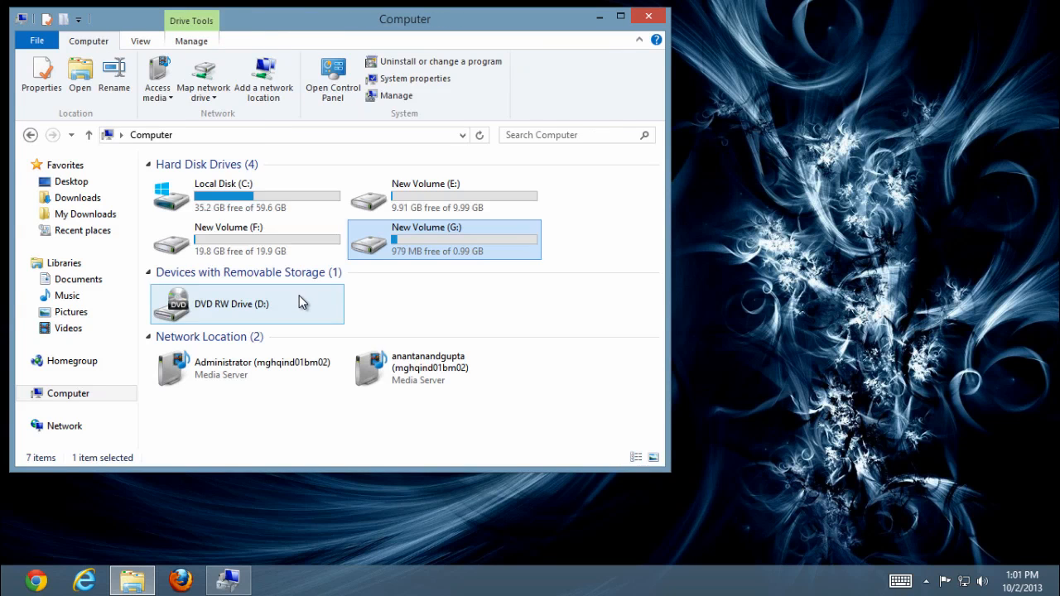
double_click(253, 192)
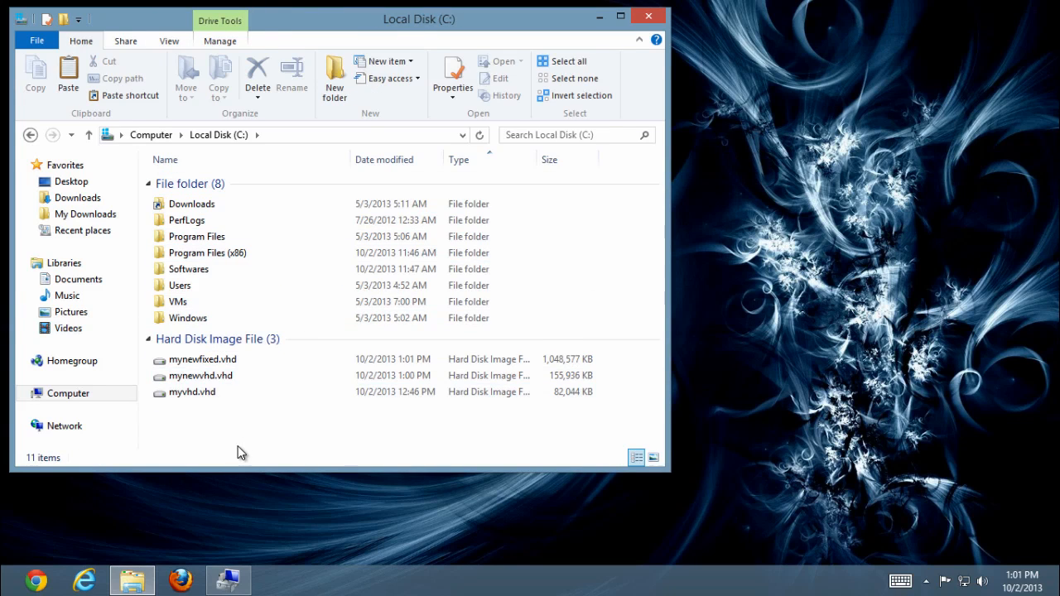
left_click(227, 363)
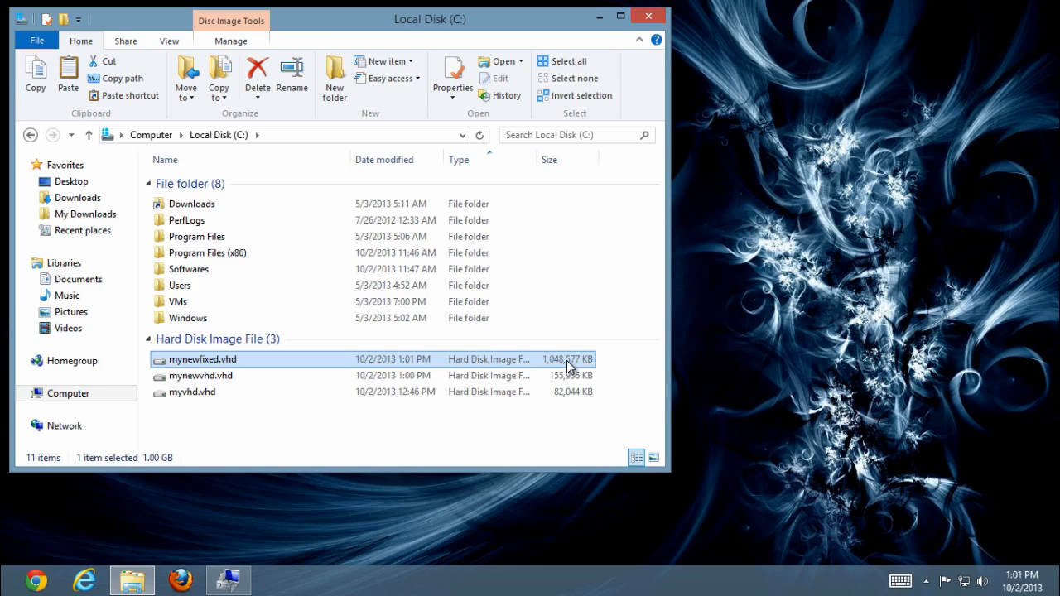
- Copy myvhd.vhd from Local Disk (C:) into New Volume (G:)
left_click(208, 395)
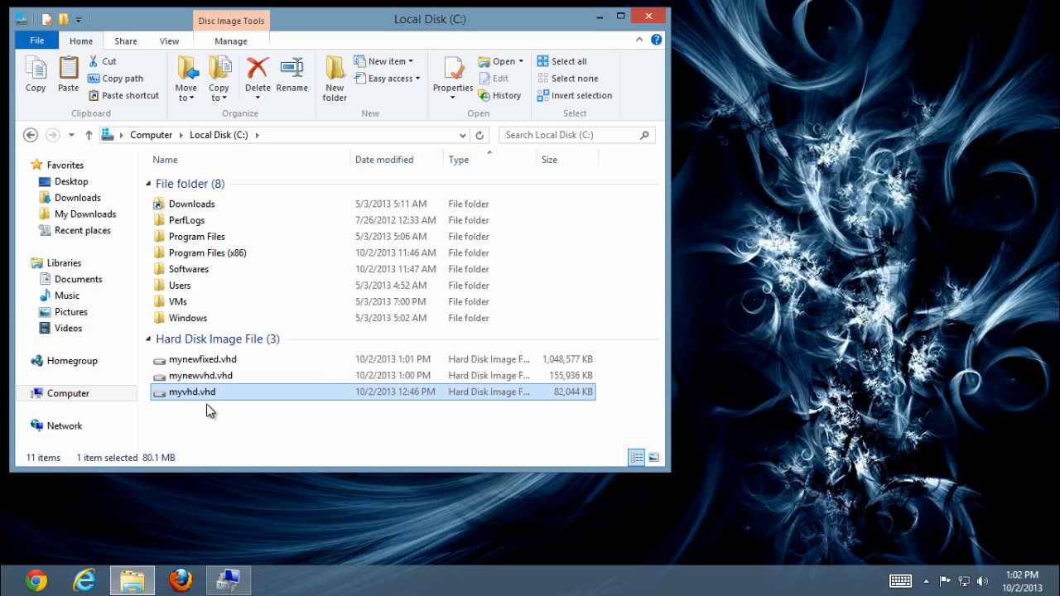
double_click(214, 362)
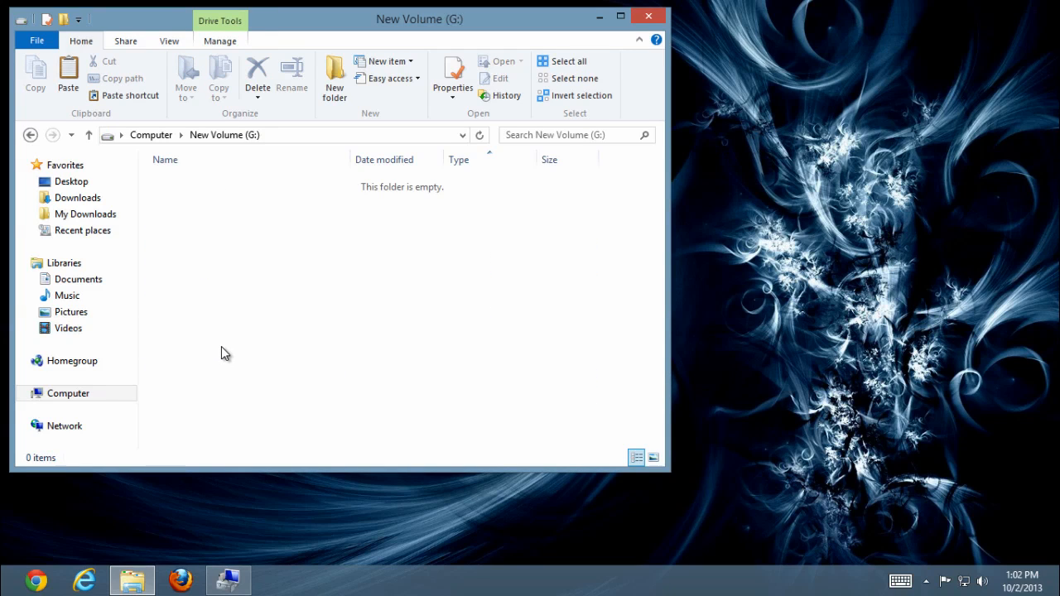
key("ctrl+v")
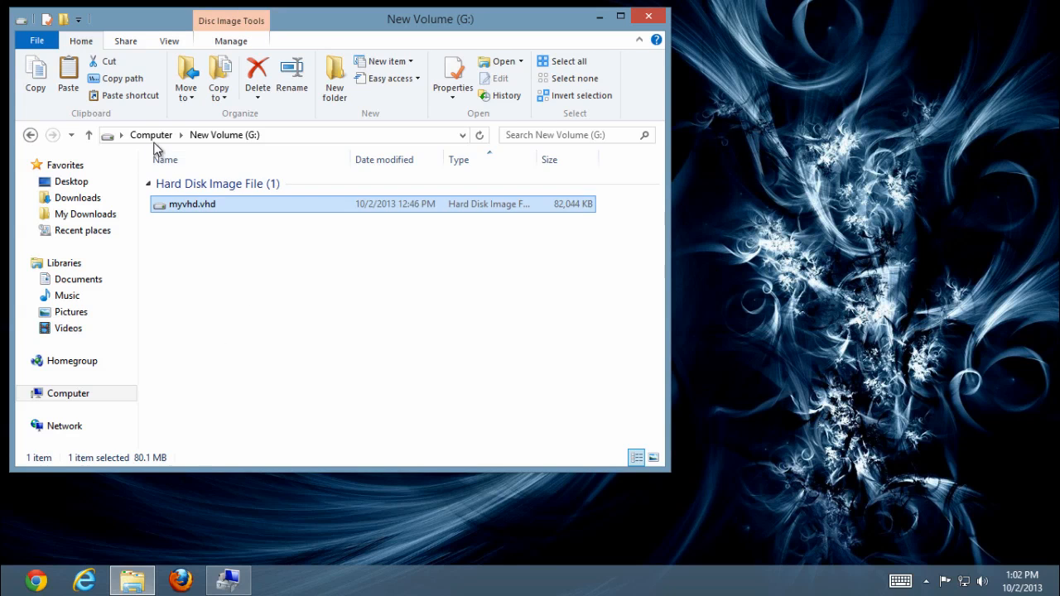
- Check the size of mynewfixed.vhd on Local Disk (C:) again in a maximized window, and return to the drive overview in Computer
left_click(154, 138)
left_click(247, 208)
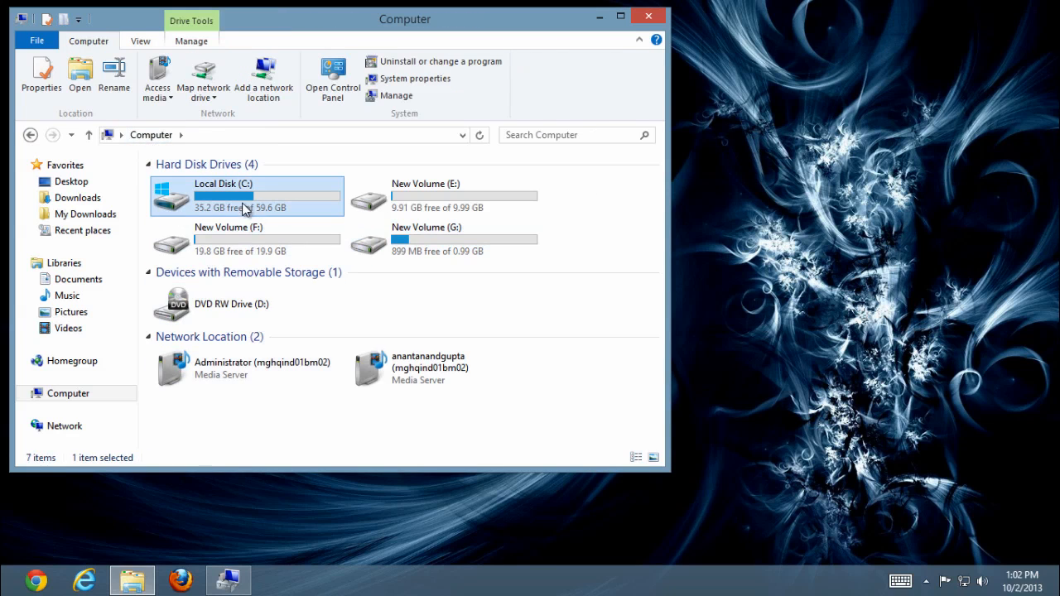
double_click(165, 205)
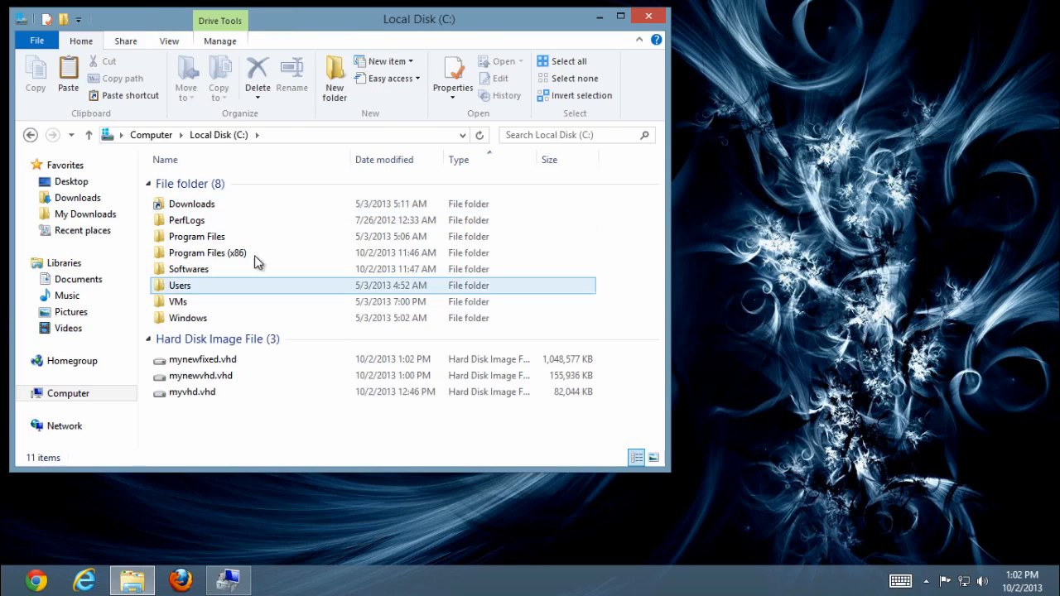
double_click(350, 21)
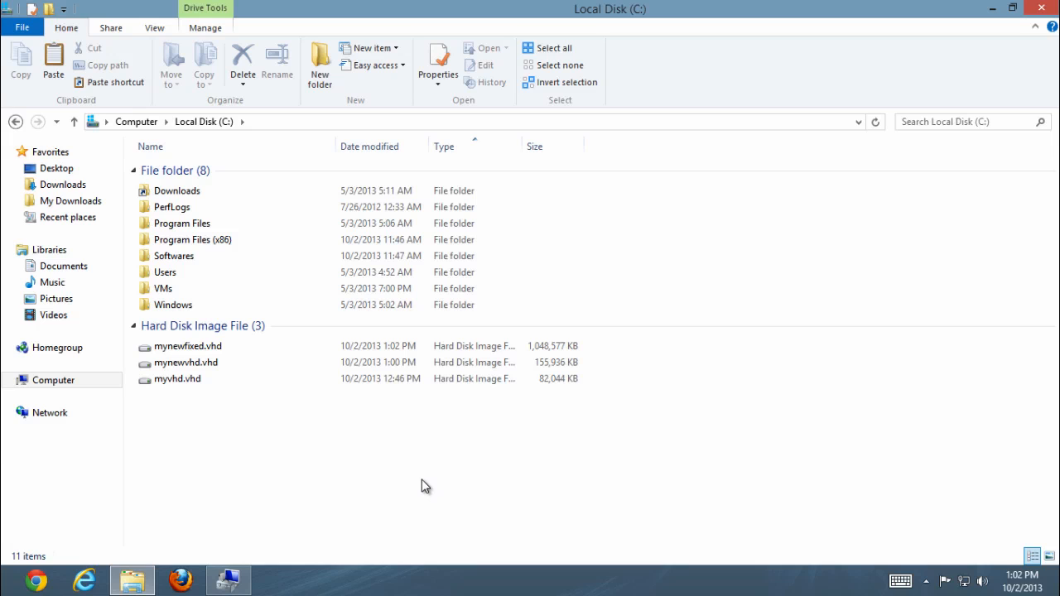
left_click(144, 124)
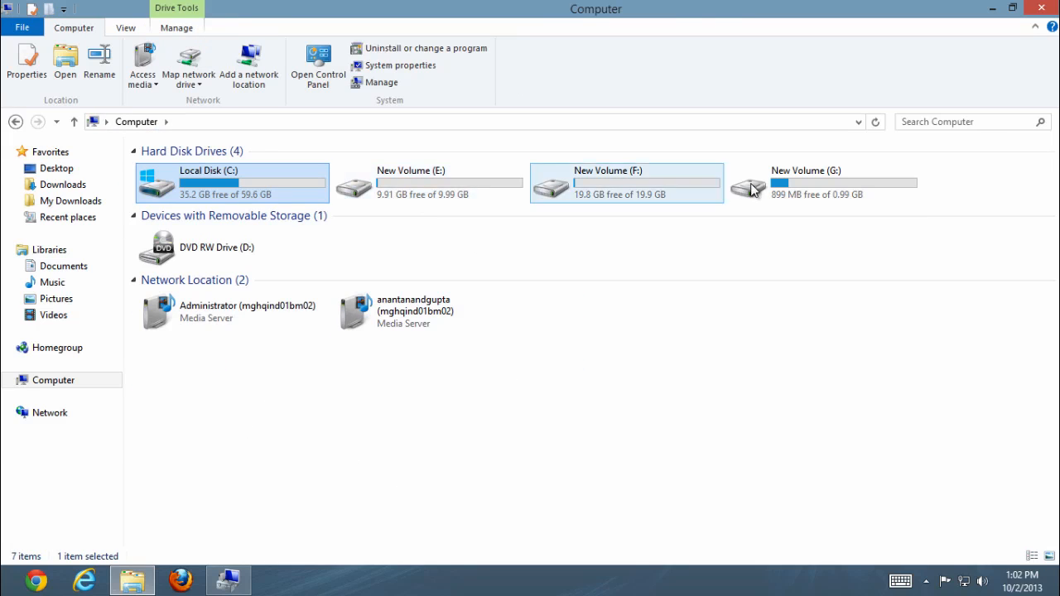
left_click(413, 464)
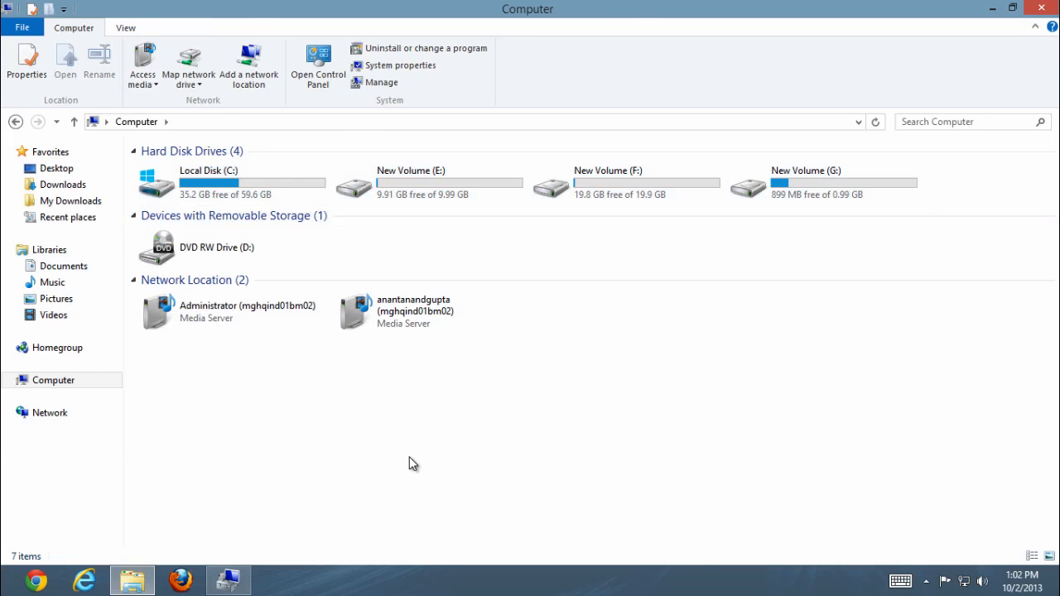